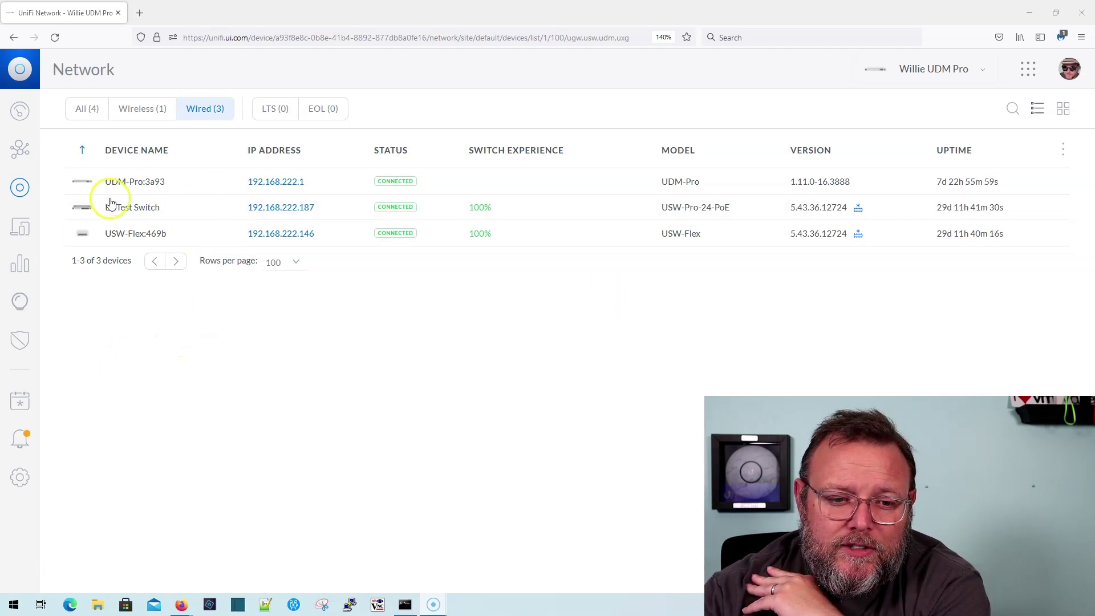
Open the Site settings page from the Settings gear in the sidebar.
{"action": "left_click", "coordinate": [20, 478]}
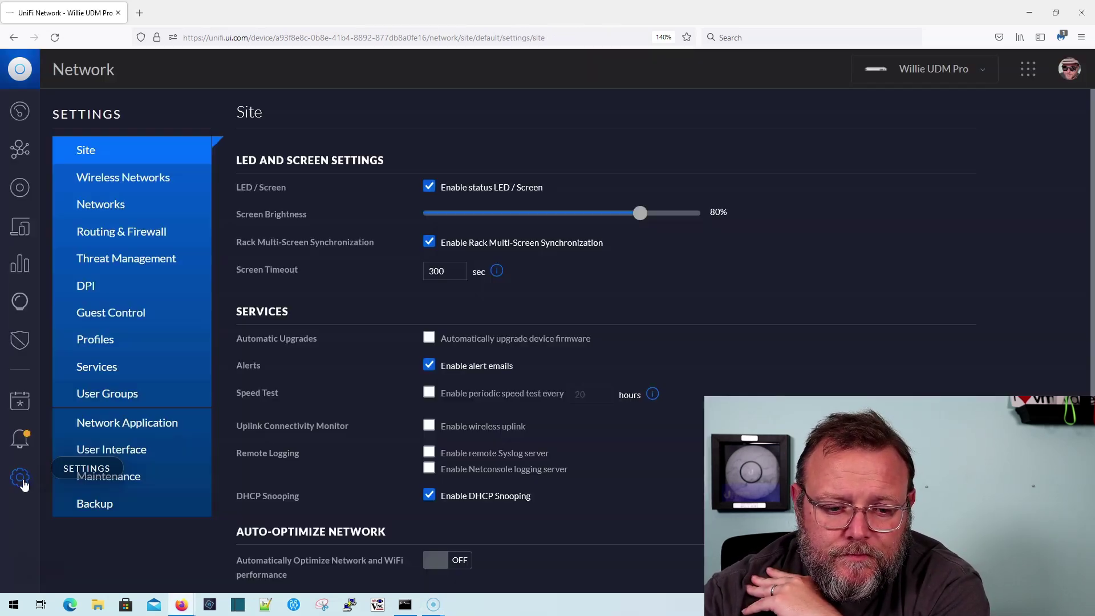
Start a new network 'Switch Network 1' on VLAN 2 with the L3 Test Switch as gateway.
{"action": "left_click", "coordinate": [110, 207]}
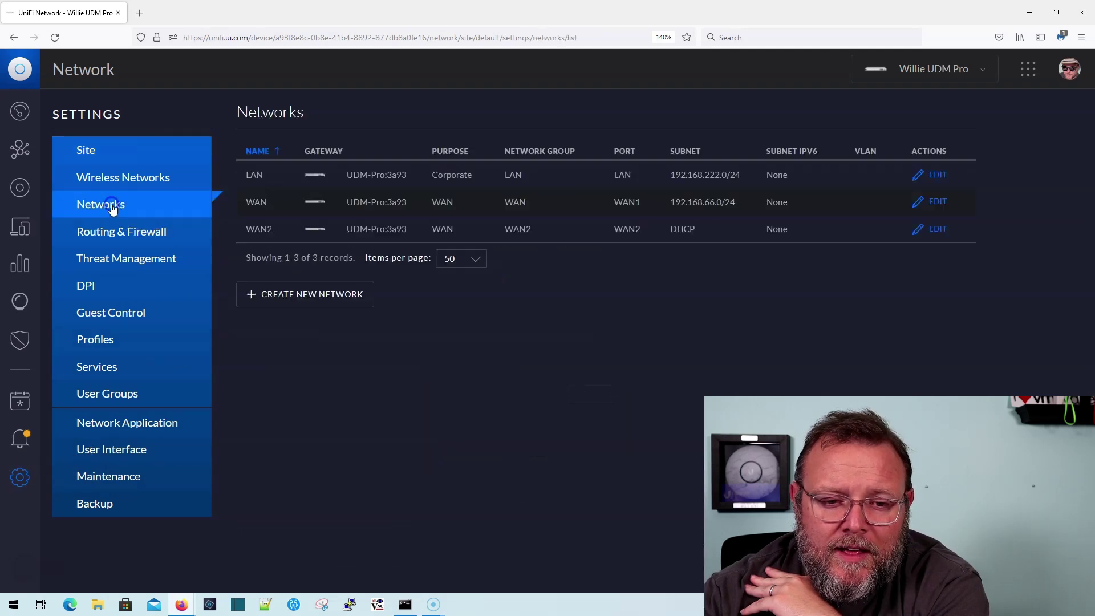
{"action": "left_click", "coordinate": [325, 294]}
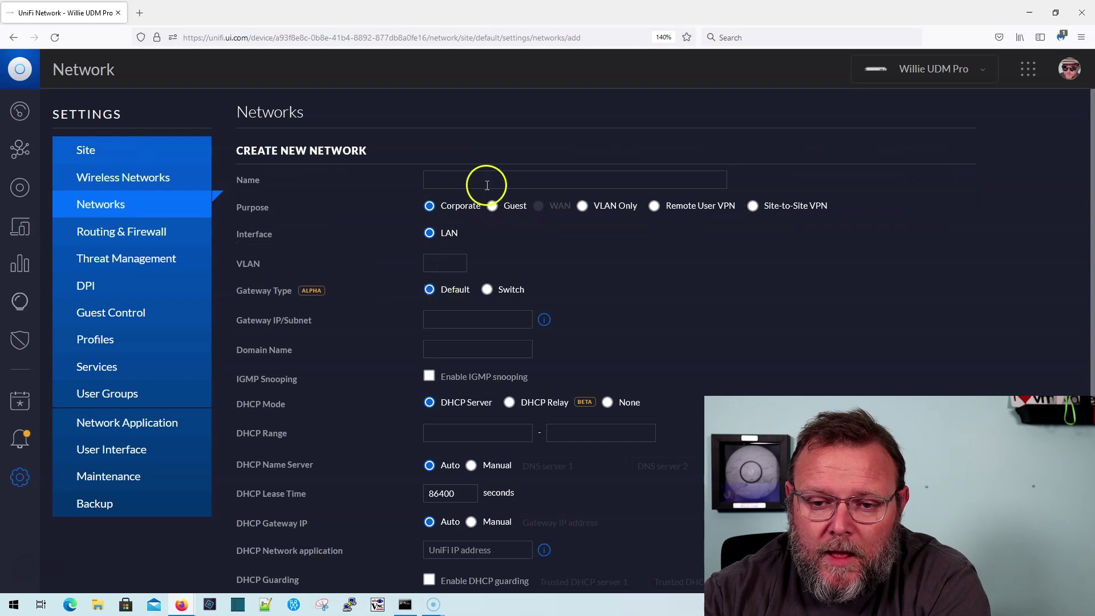
{"action": "left_click", "coordinate": [487, 185]}
{"action": "type", "text": "Swit"}
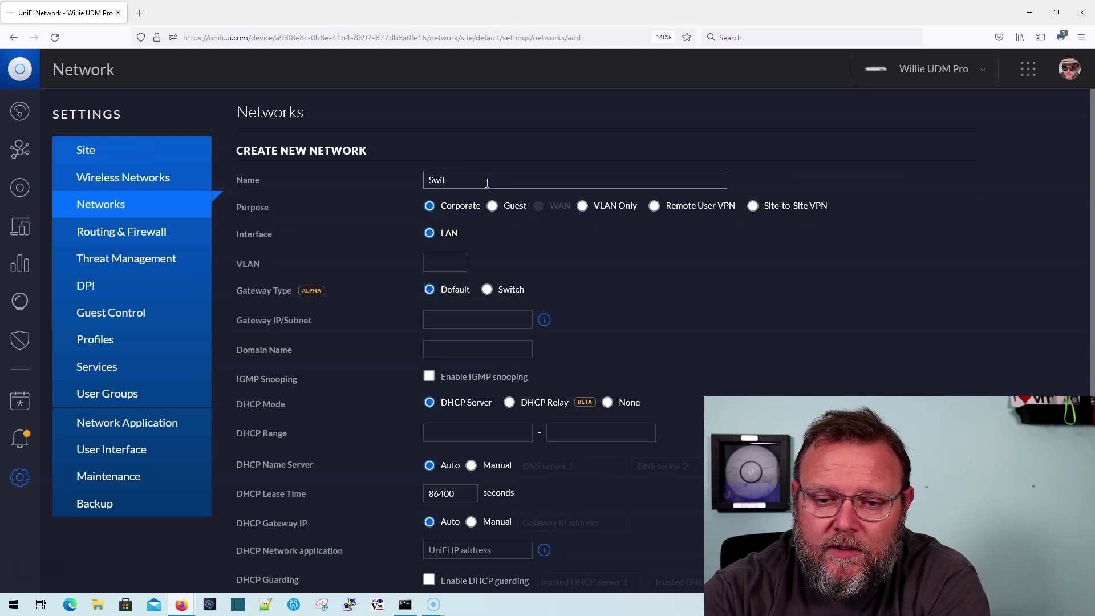
{"action": "type", "text": "ch Network 1"}
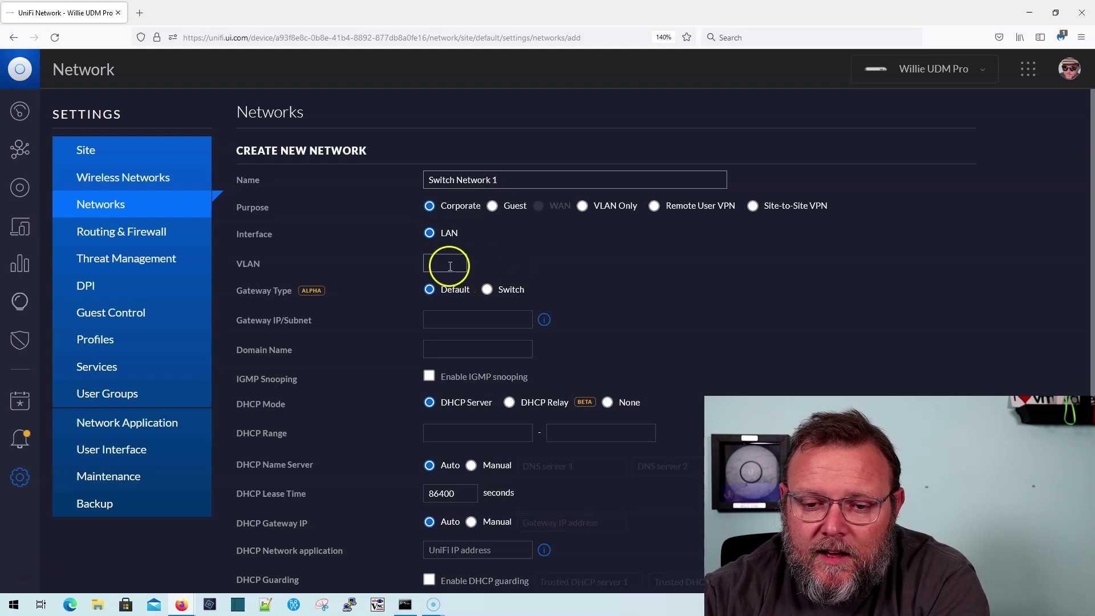
{"action": "left_click", "coordinate": [487, 289]}
{"action": "left_click", "coordinate": [447, 263]}
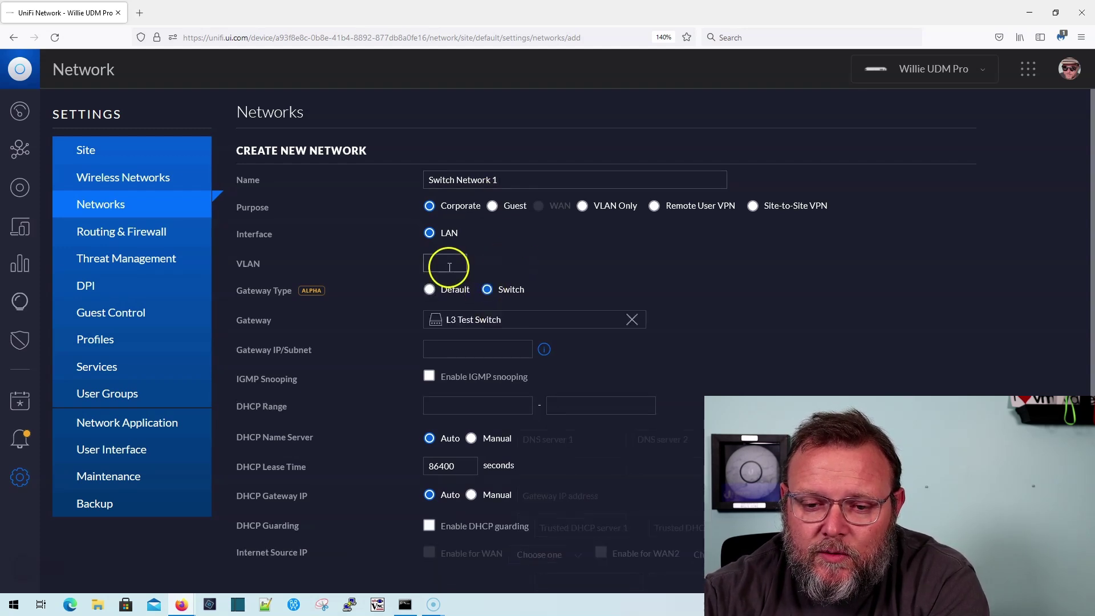
{"action": "type", "text": "2"}
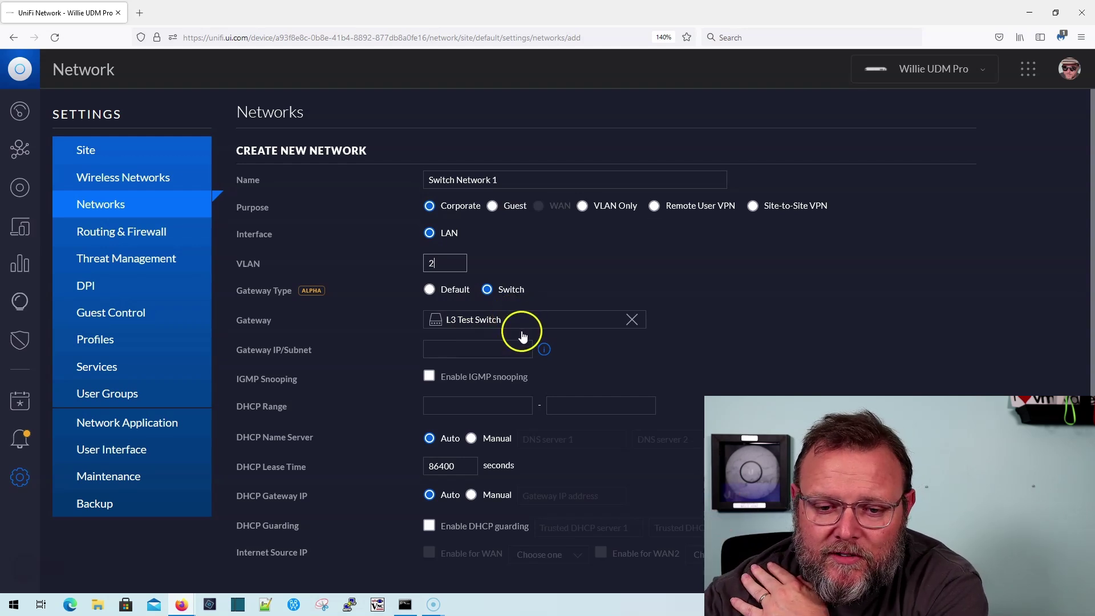
Set gateway IP/subnet 10.10.2.1/24 and fill the DHCP range 10.10.2.6–10.10.2.254.
{"action": "left_click", "coordinate": [480, 346]}
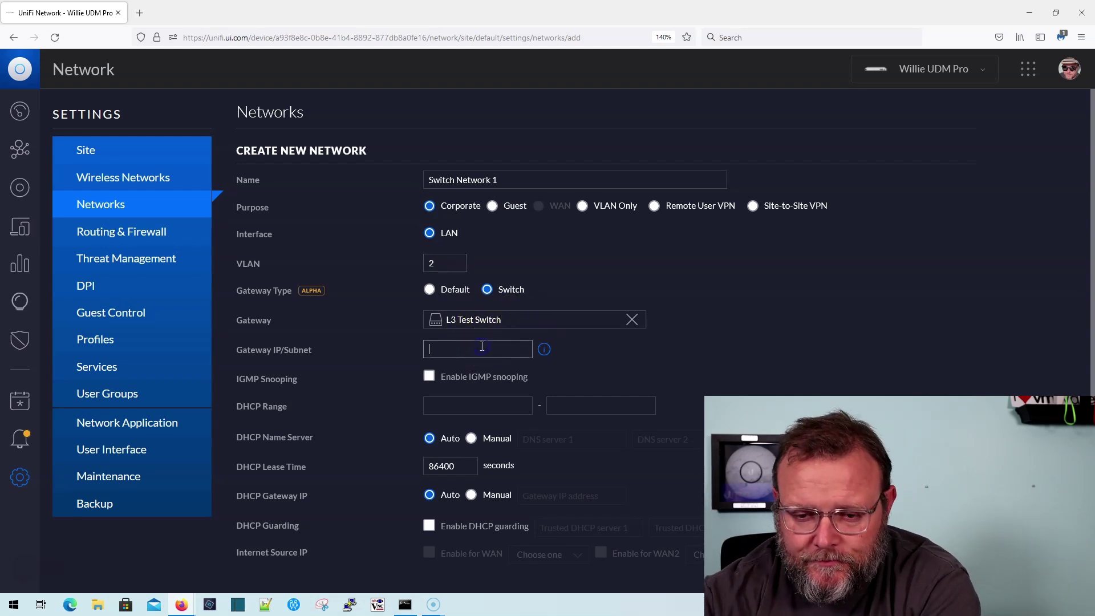
{"action": "type", "text": "19"}
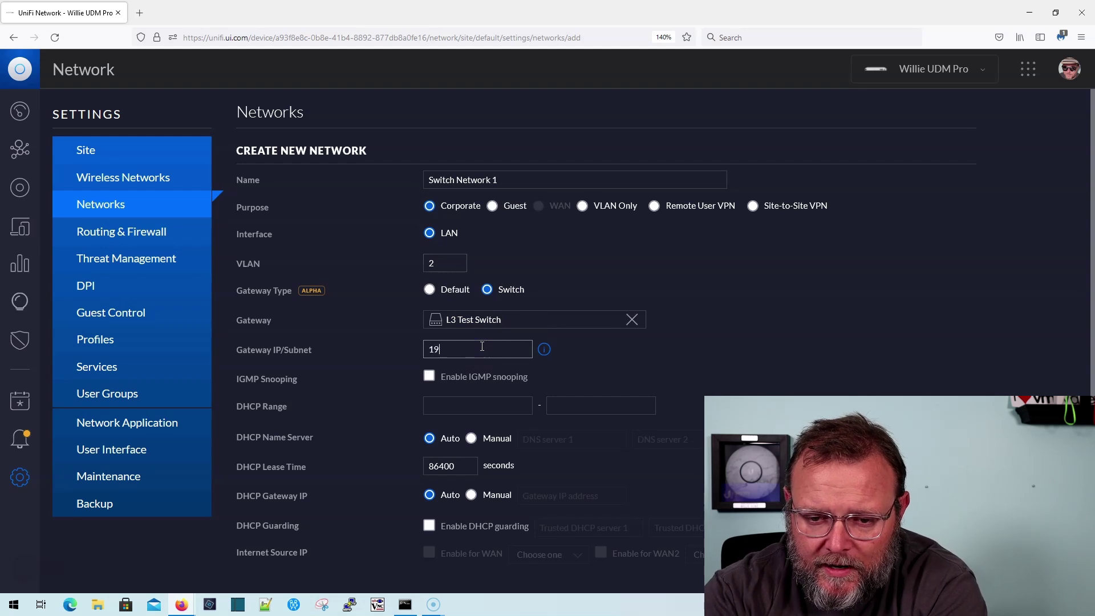
{"action": "type", "text": "2.168"}
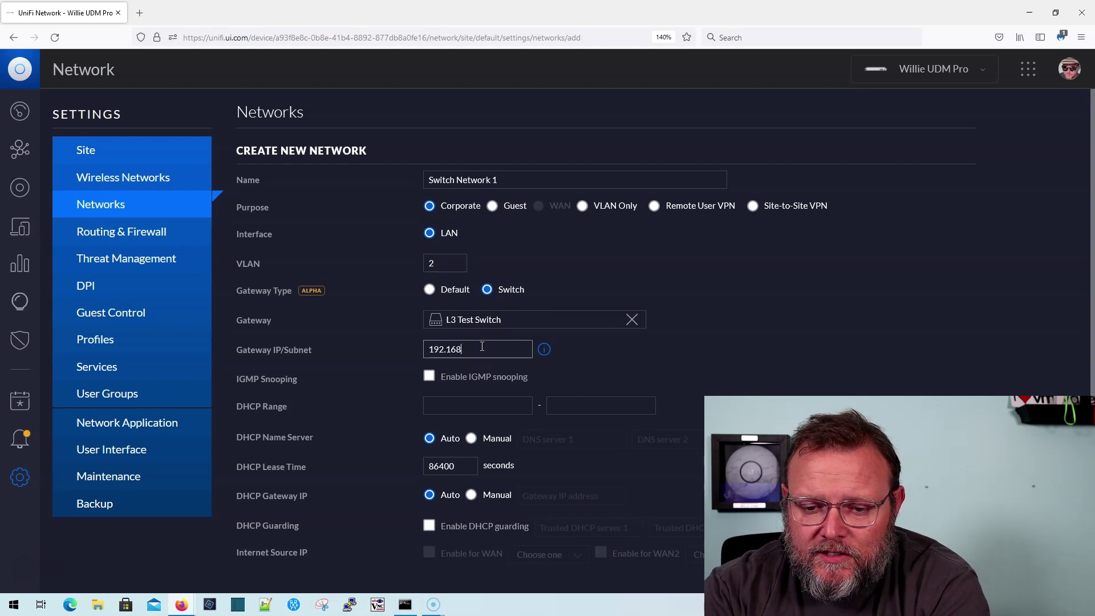
{"action": "type", "text": "."}
{"action": "key", "text": "BackSpace"}
{"action": "key", "text": "BackSpace"}
{"action": "key", "text": "BackSpace"}
{"action": "key", "text": "BackSpace"}
{"action": "key", "text": "BackSpace"}
{"action": "key", "text": "BackSpace"}
{"action": "key", "text": "BackSpace"}
{"action": "key", "text": "BackSpace"}
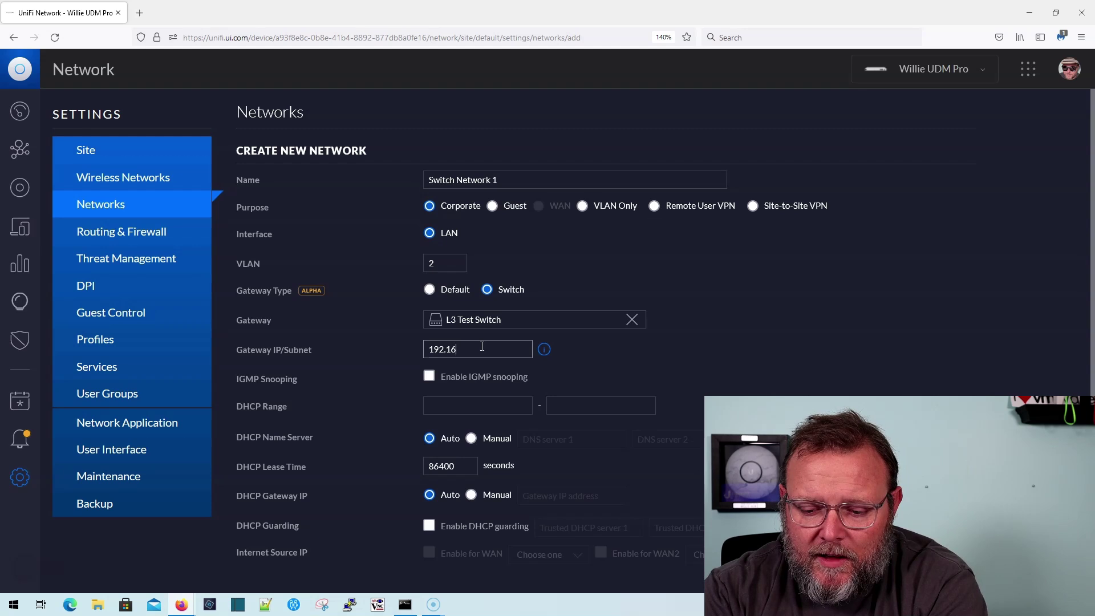
{"action": "type", "text": "10.10."}
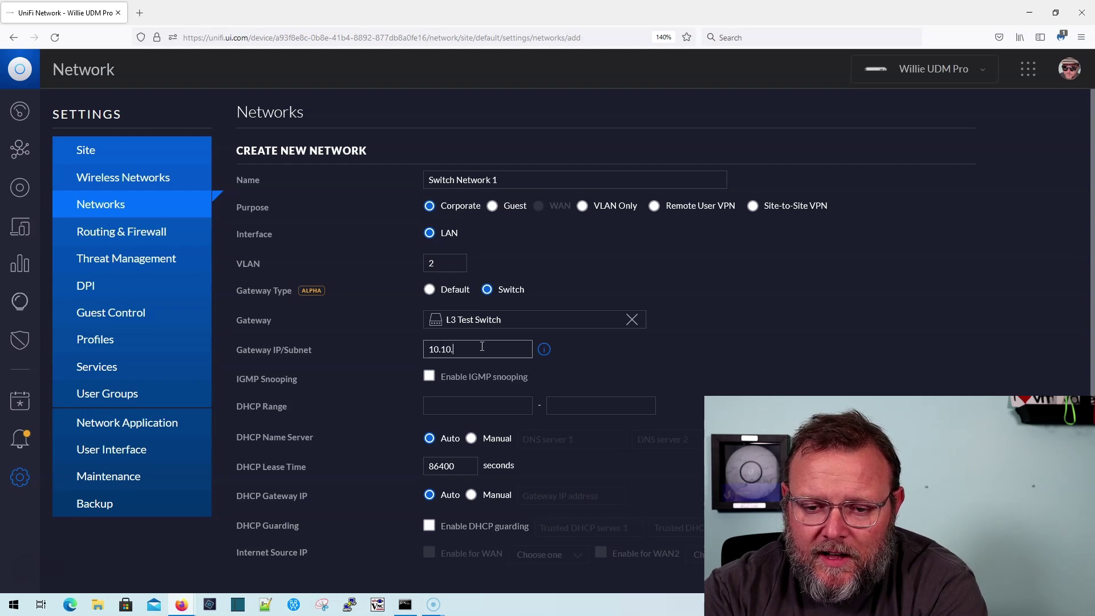
{"action": "type", "text": "2.1/24"}
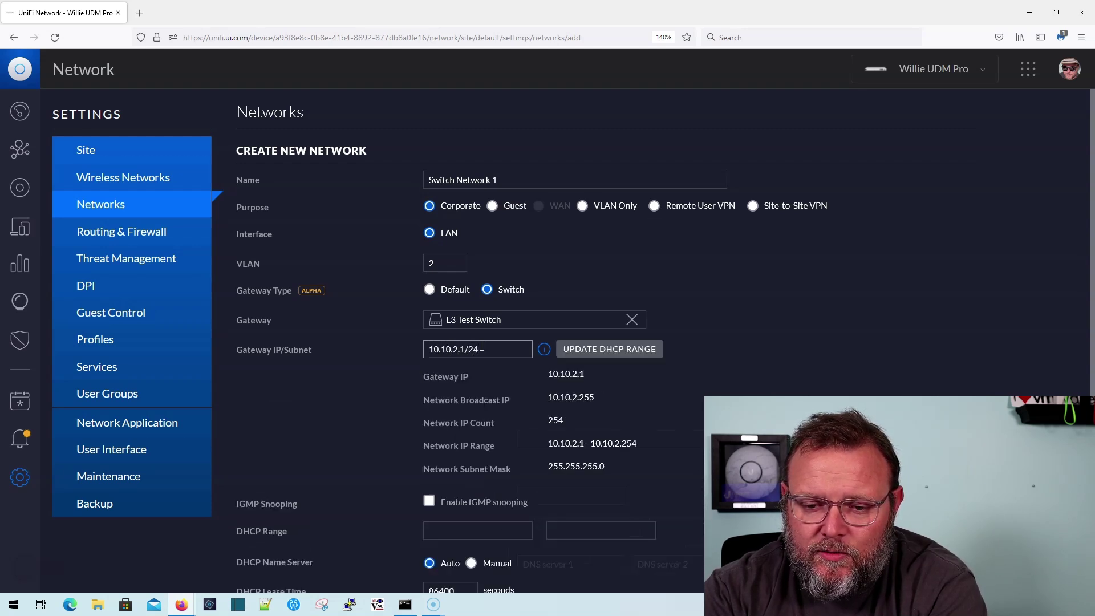
{"action": "left_click", "coordinate": [641, 349]}
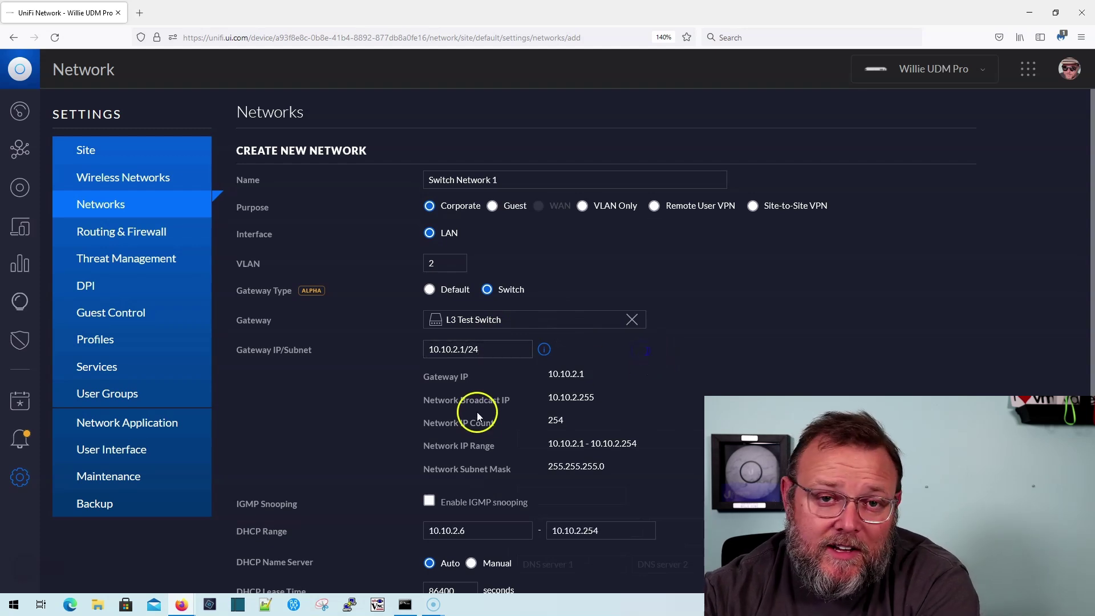
Leave DHCP name server and gateway on Auto and save Switch Network 1.
{"action": "scroll", "coordinate": [476, 416], "scroll_direction": "down", "scroll_amount": 3}
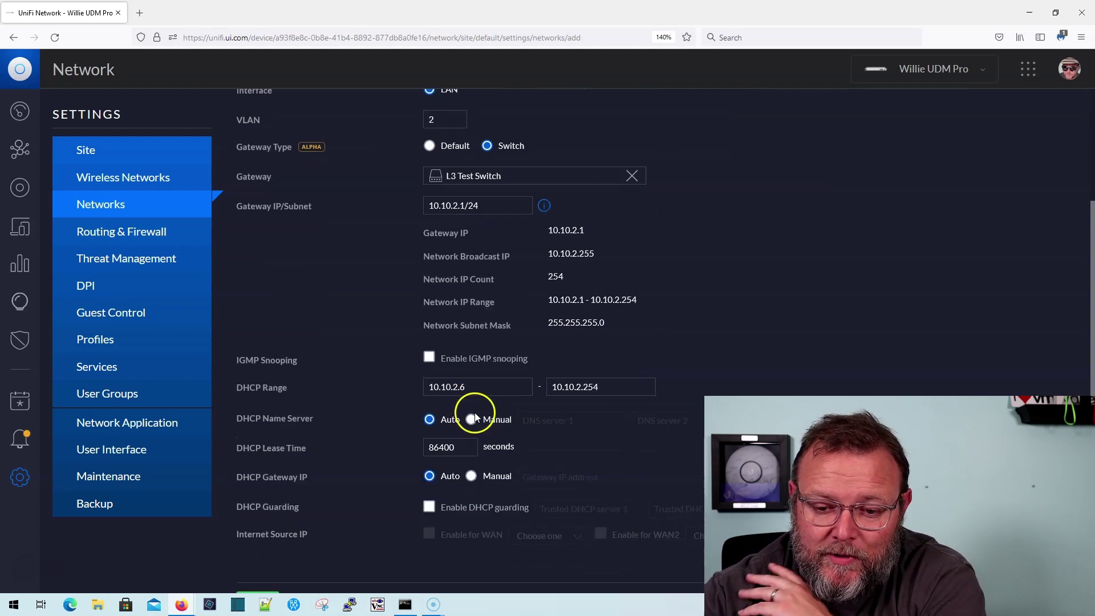
{"action": "scroll", "coordinate": [495, 457], "scroll_direction": "down", "scroll_amount": 1}
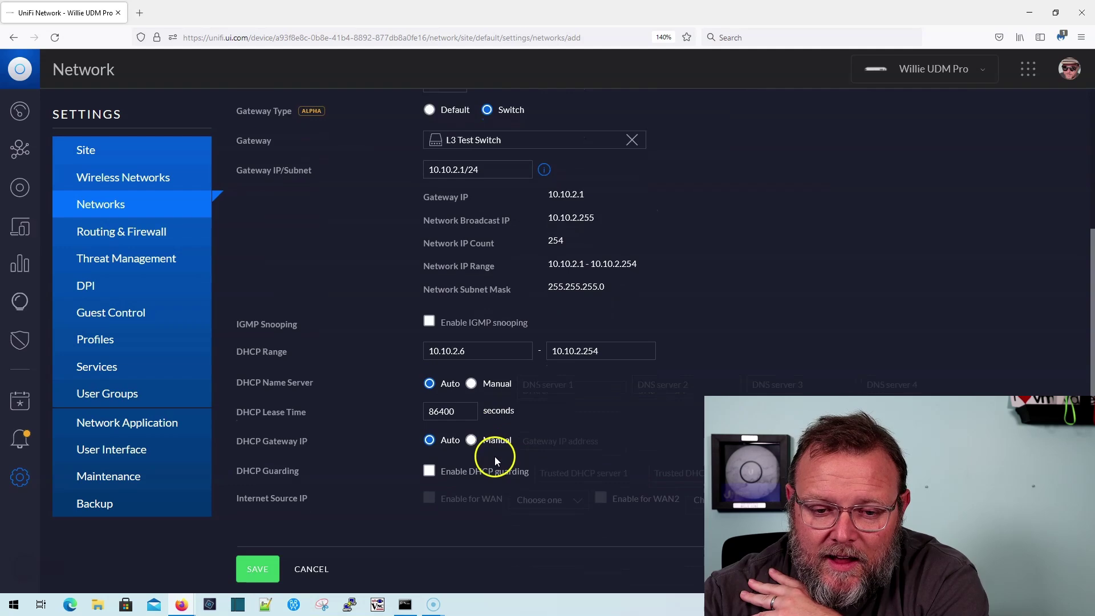
{"action": "scroll", "coordinate": [440, 483], "scroll_direction": "up", "scroll_amount": 5}
{"action": "scroll", "coordinate": [440, 483], "scroll_direction": "down", "scroll_amount": 5}
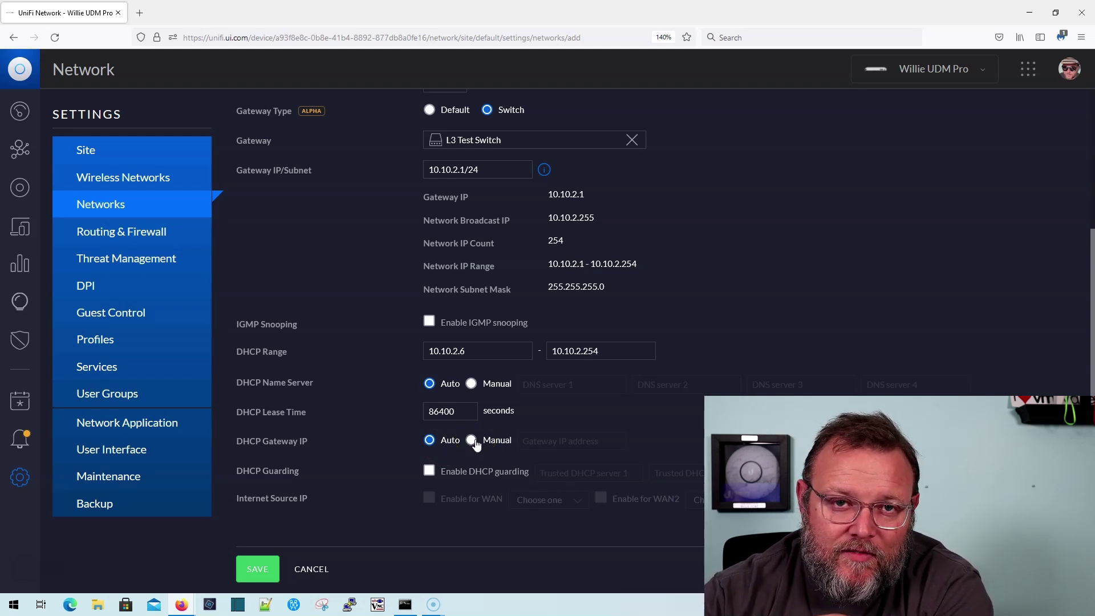
{"action": "left_click_drag", "start_coordinate": [476, 444], "coordinate": [410, 495]}
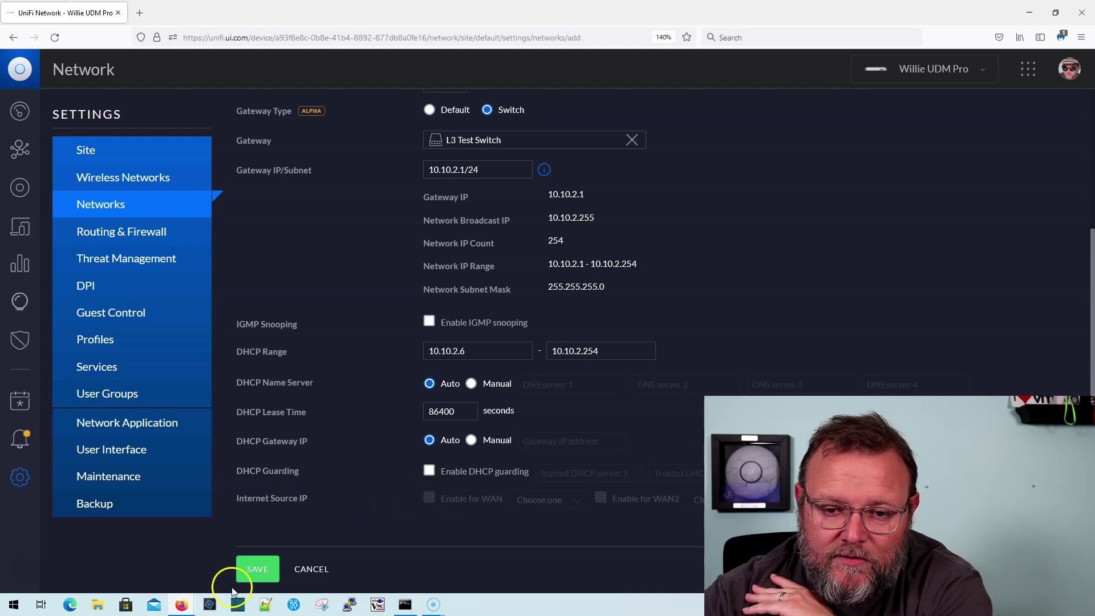
{"action": "left_click", "coordinate": [269, 556]}
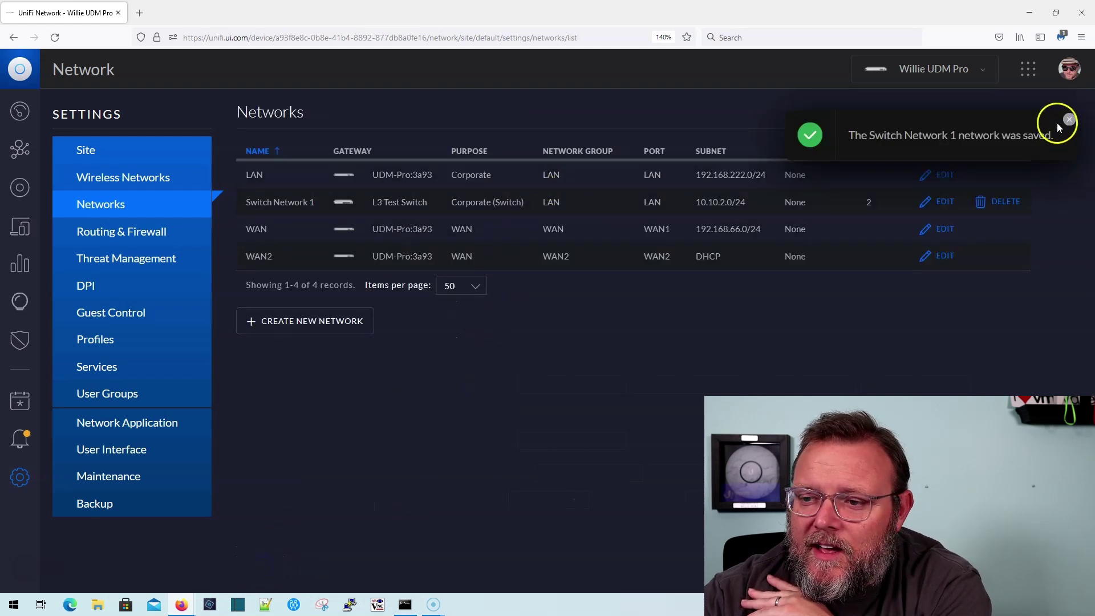
Review Switch Network 1's settings without saving, then start a blank new network form.
{"action": "left_click", "coordinate": [938, 202]}
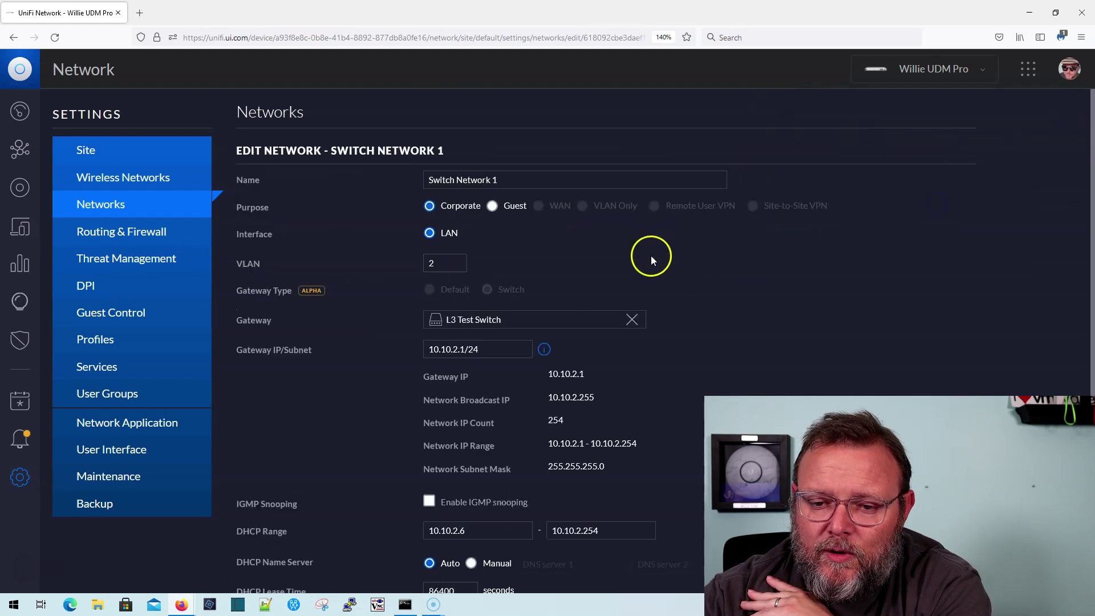
{"action": "scroll", "coordinate": [484, 359], "scroll_direction": "down", "scroll_amount": 3}
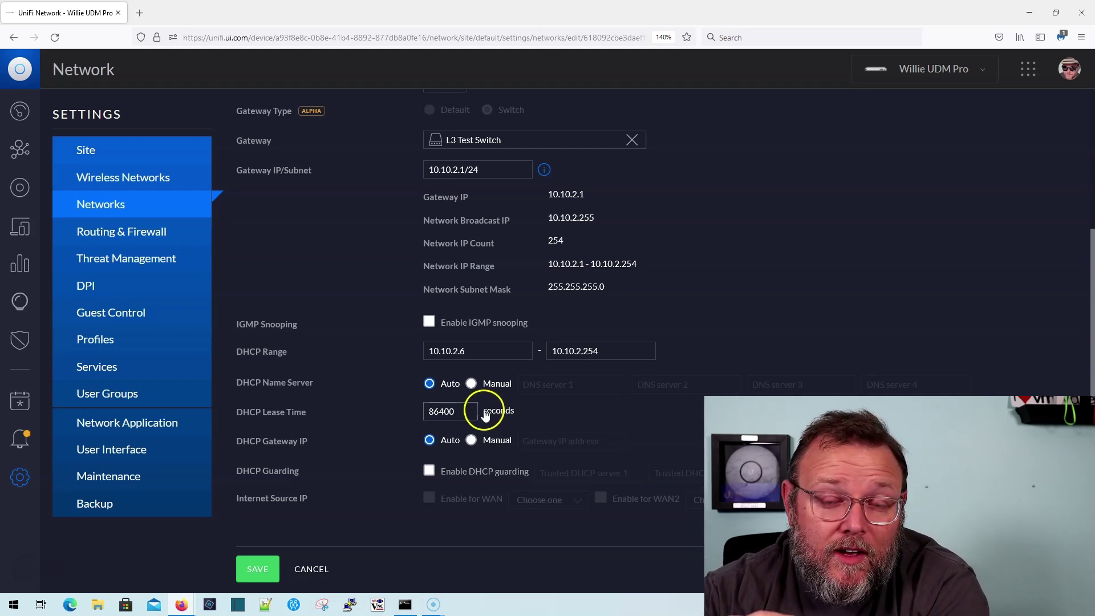
{"action": "scroll", "coordinate": [448, 443], "scroll_direction": "up", "scroll_amount": 3}
{"action": "scroll", "coordinate": [450, 443], "scroll_direction": "down", "scroll_amount": 3}
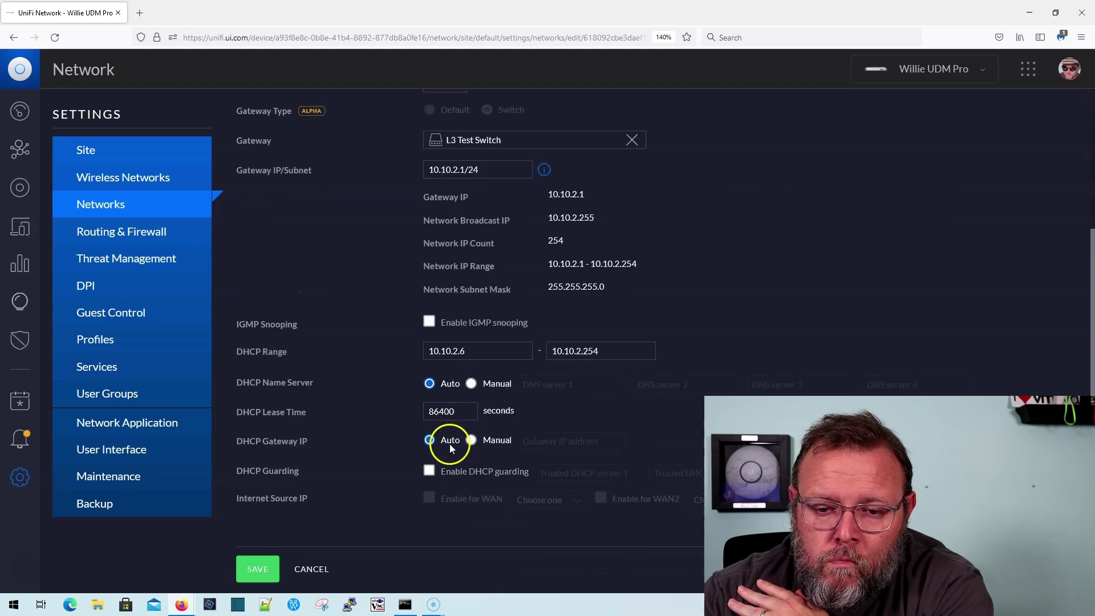
{"action": "left_click", "coordinate": [312, 570]}
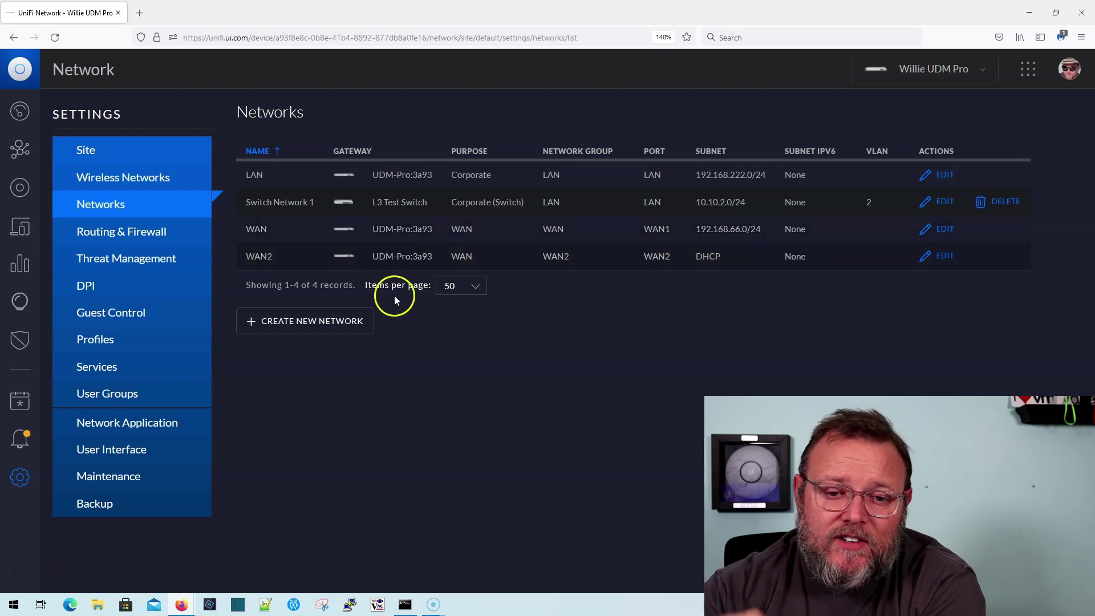
{"action": "left_click", "coordinate": [326, 326]}
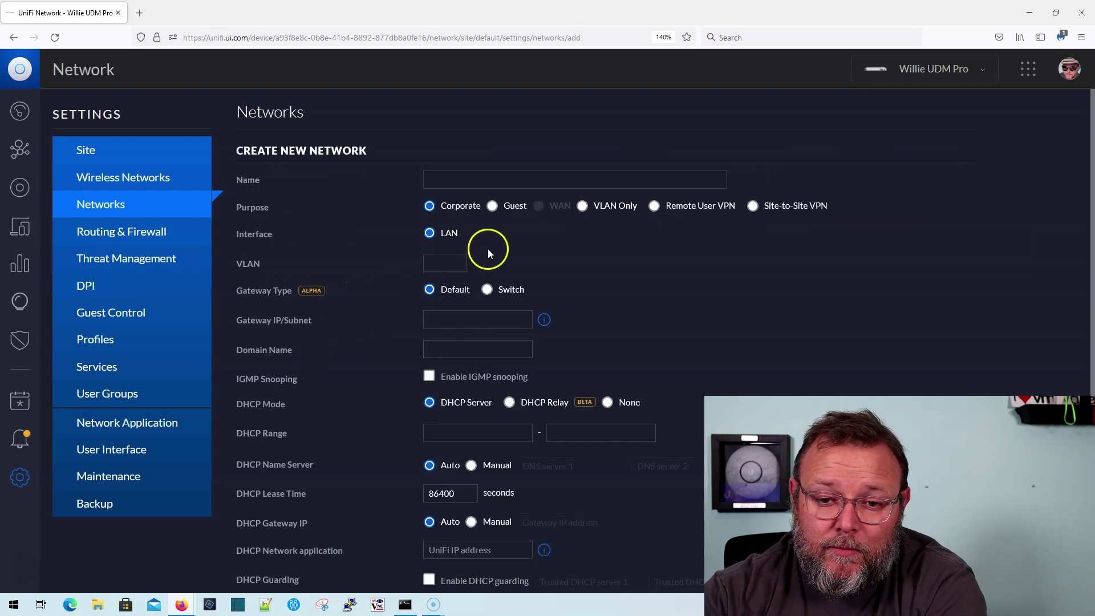
Create and save 'Switch Network 2' on VLAN 3 with 10.10.3.1/24 and auto-filled DHCP range.
{"action": "left_click", "coordinate": [475, 180]}
{"action": "type", "text": "Switch Network 2"}
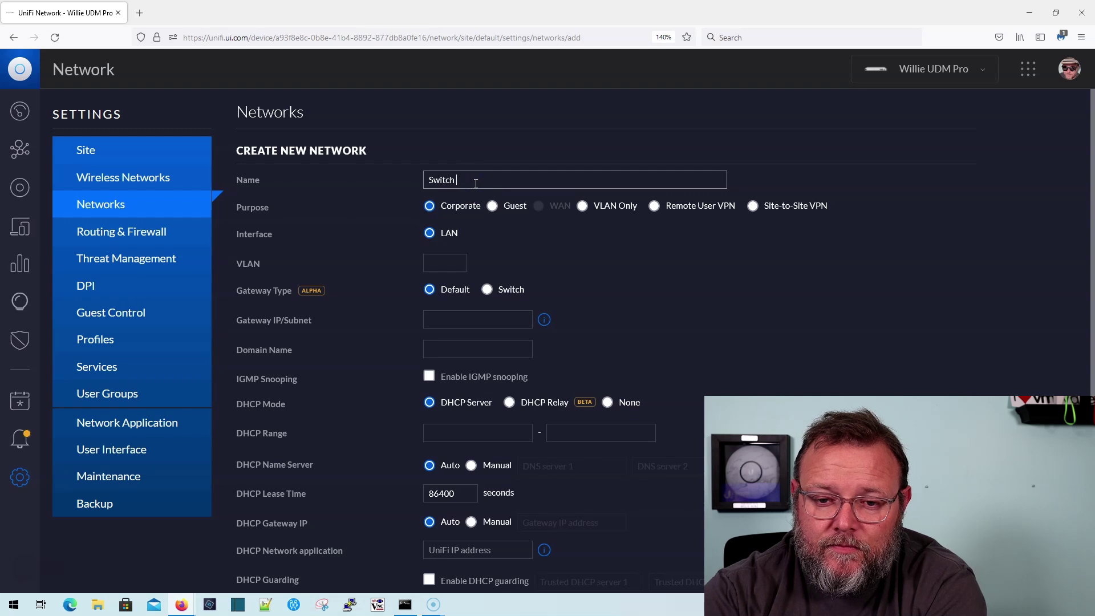
{"action": "left_click", "coordinate": [443, 262]}
{"action": "type", "text": "3"}
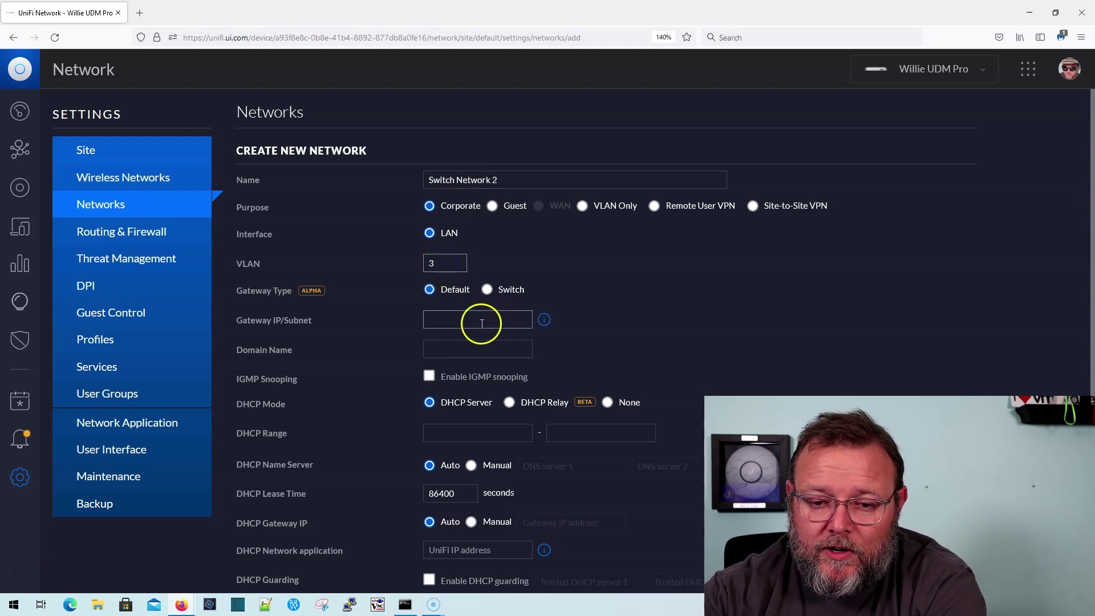
{"action": "left_click", "coordinate": [482, 320]}
{"action": "type", "text": "10.10.3.1/24"}
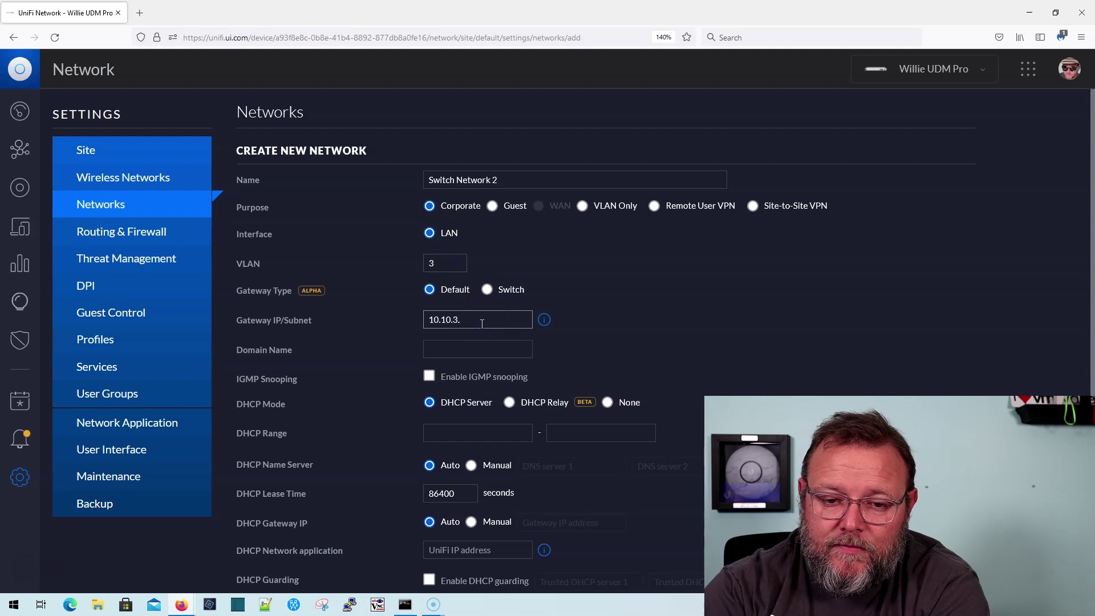
{"action": "left_click", "coordinate": [624, 321]}
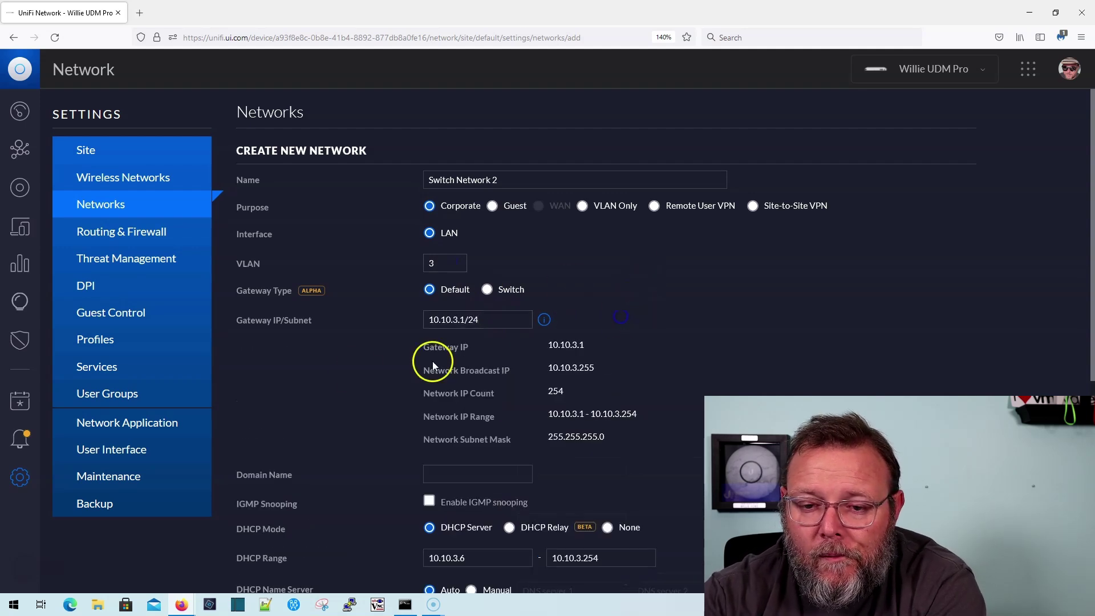
{"action": "scroll", "coordinate": [400, 371], "scroll_direction": "down", "scroll_amount": 5}
{"action": "left_click", "coordinate": [266, 574]}
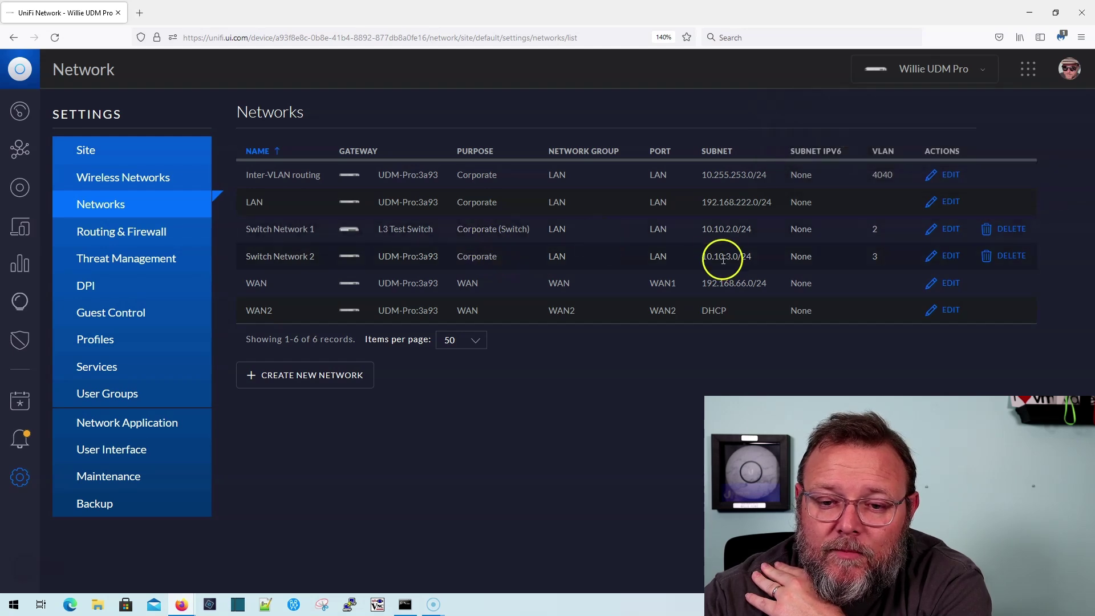
Review Switch Network 2's settings and close them without changes.
{"action": "left_click", "coordinate": [944, 256]}
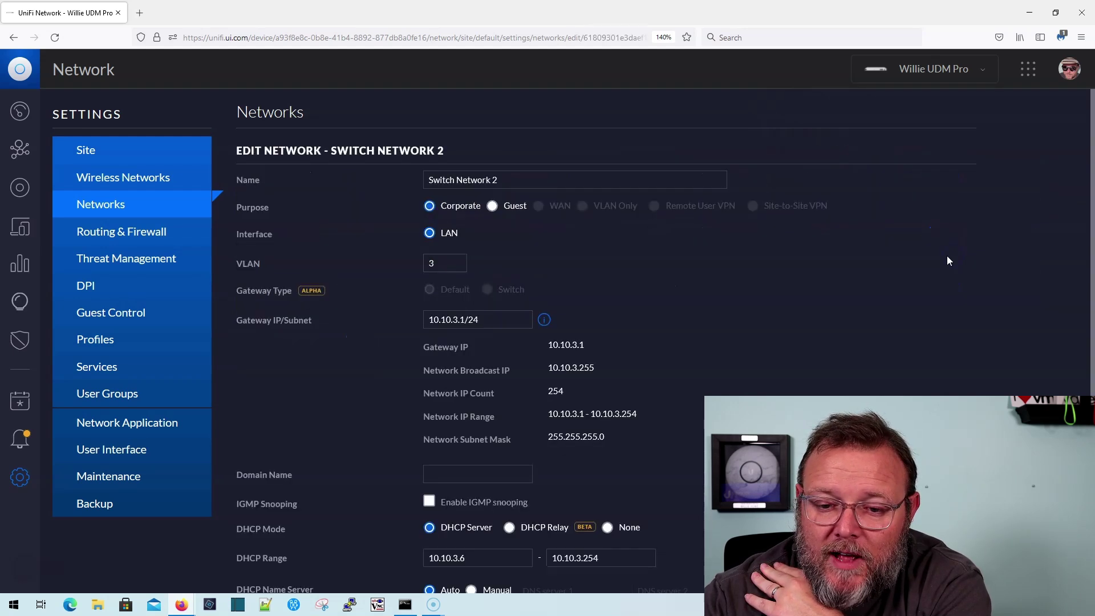
{"action": "scroll", "coordinate": [605, 428], "scroll_direction": "down", "scroll_amount": 5}
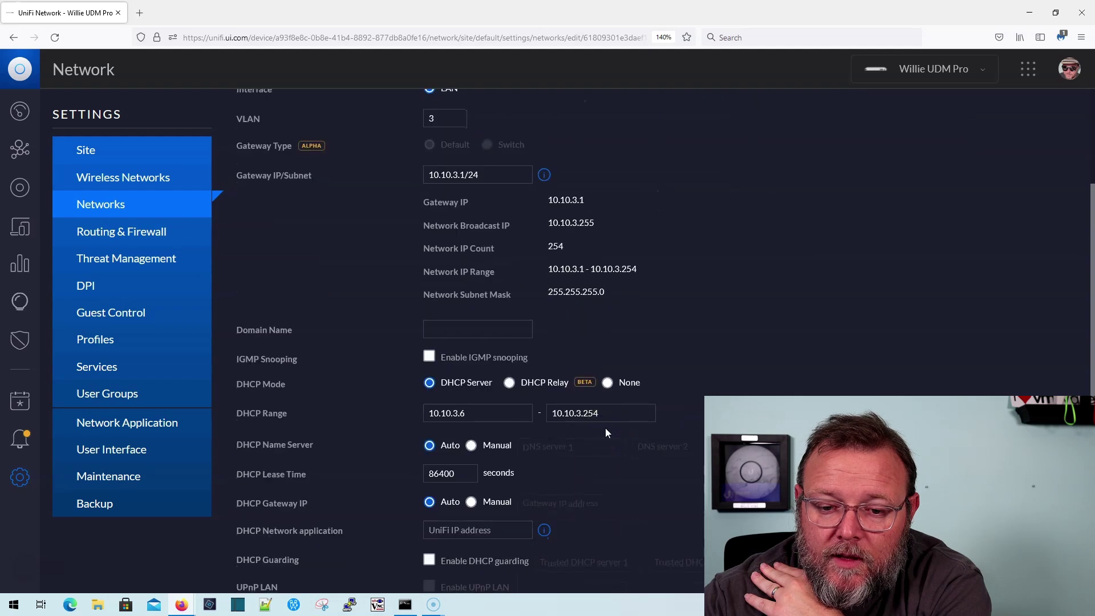
{"action": "left_click", "coordinate": [293, 572]}
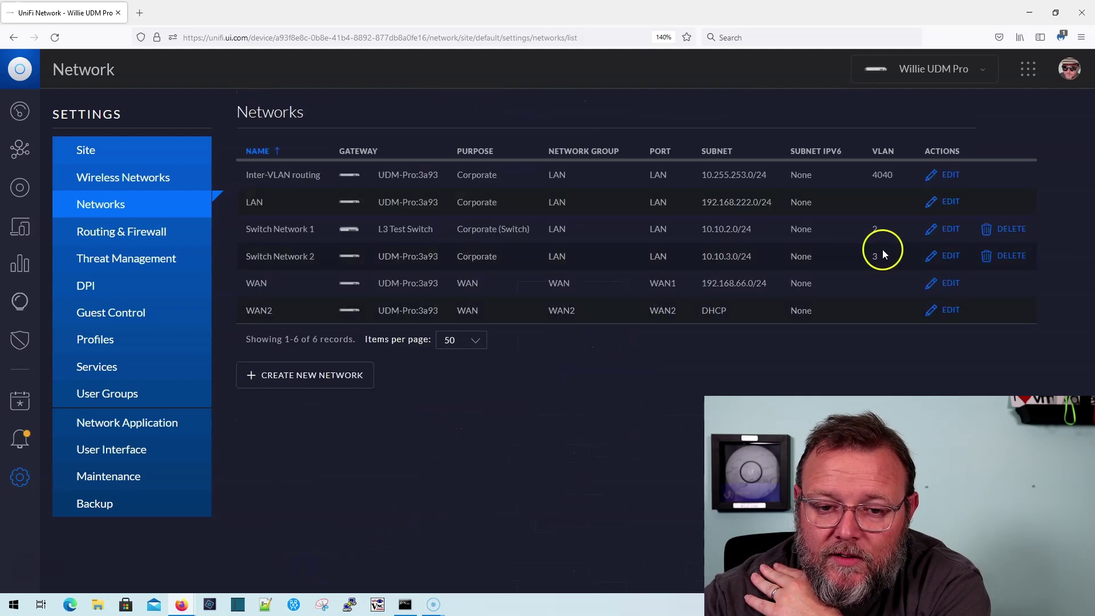
Delete Switch Network 2 and recreate it by name with the L3 Test Switch as gateway.
{"action": "left_click", "coordinate": [1014, 264]}
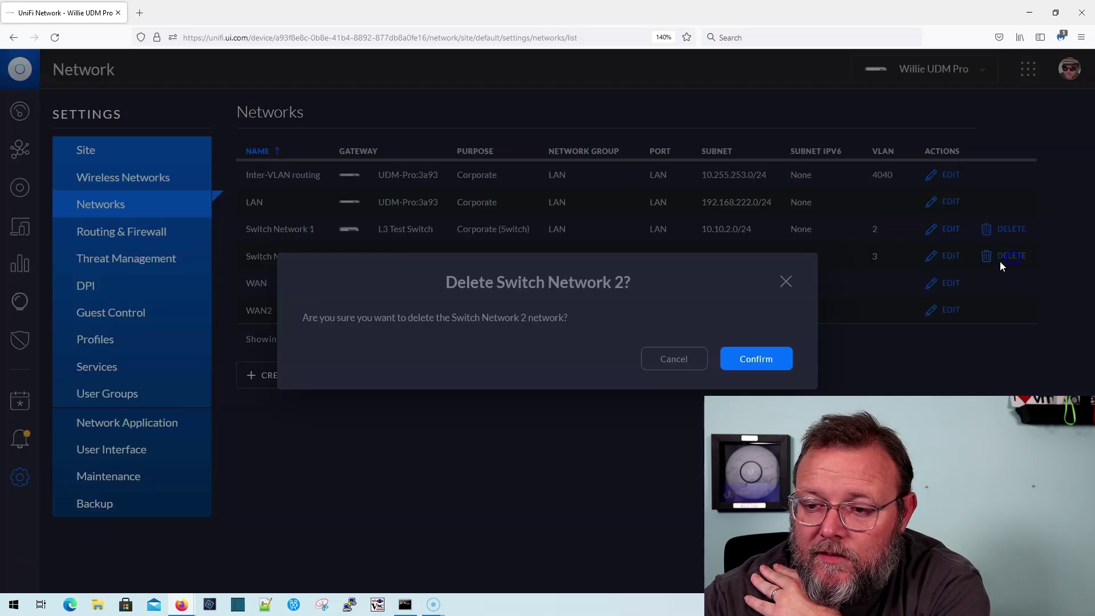
{"action": "left_click", "coordinate": [758, 358]}
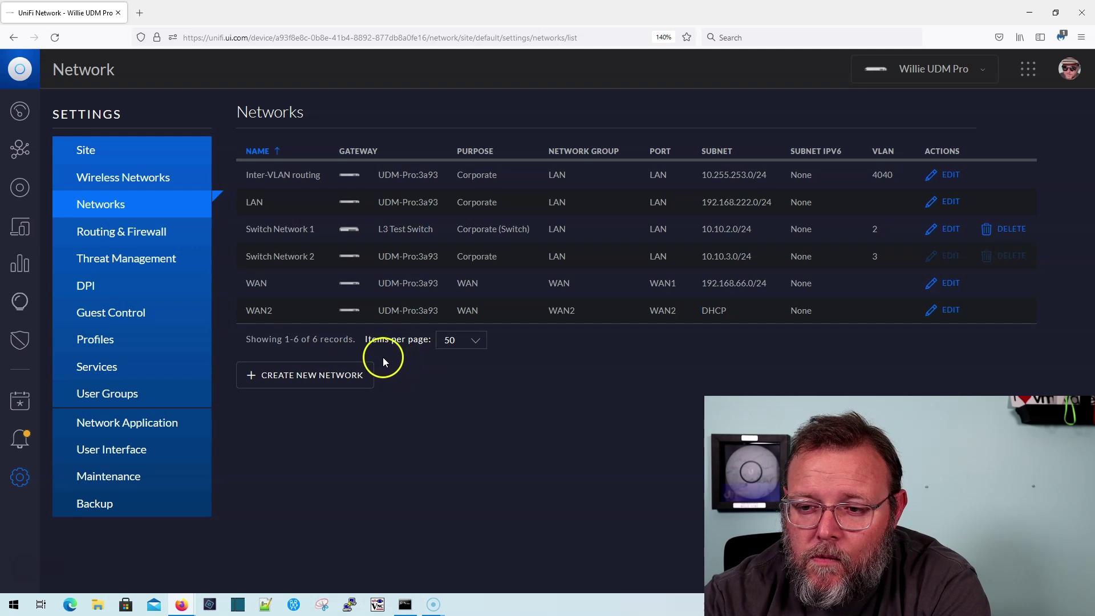
{"action": "left_click", "coordinate": [337, 375]}
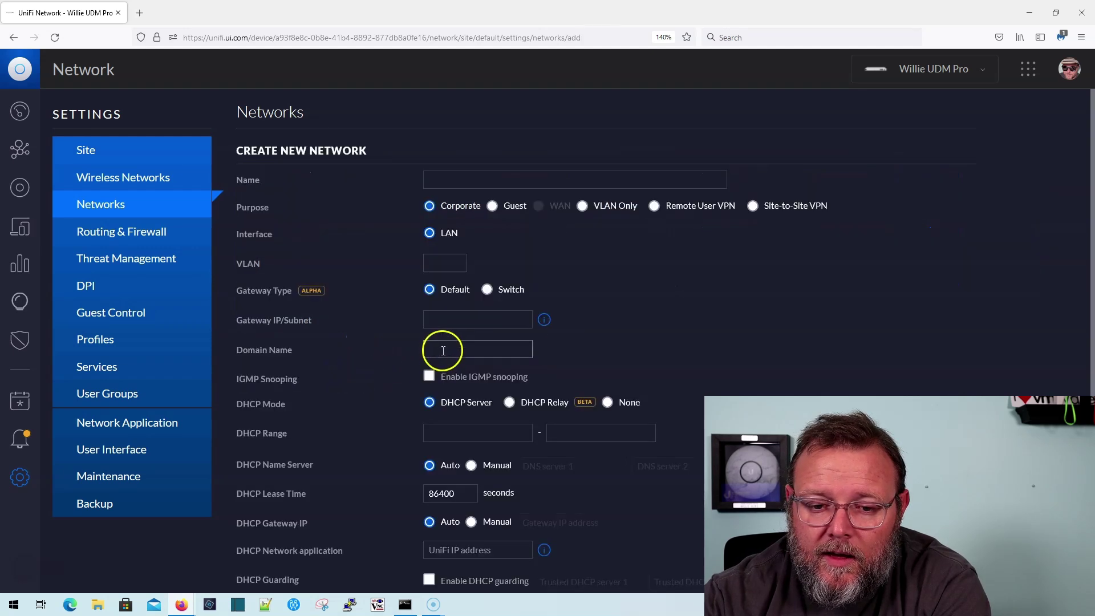
{"action": "left_click", "coordinate": [464, 180]}
{"action": "type", "text": "Swit"}
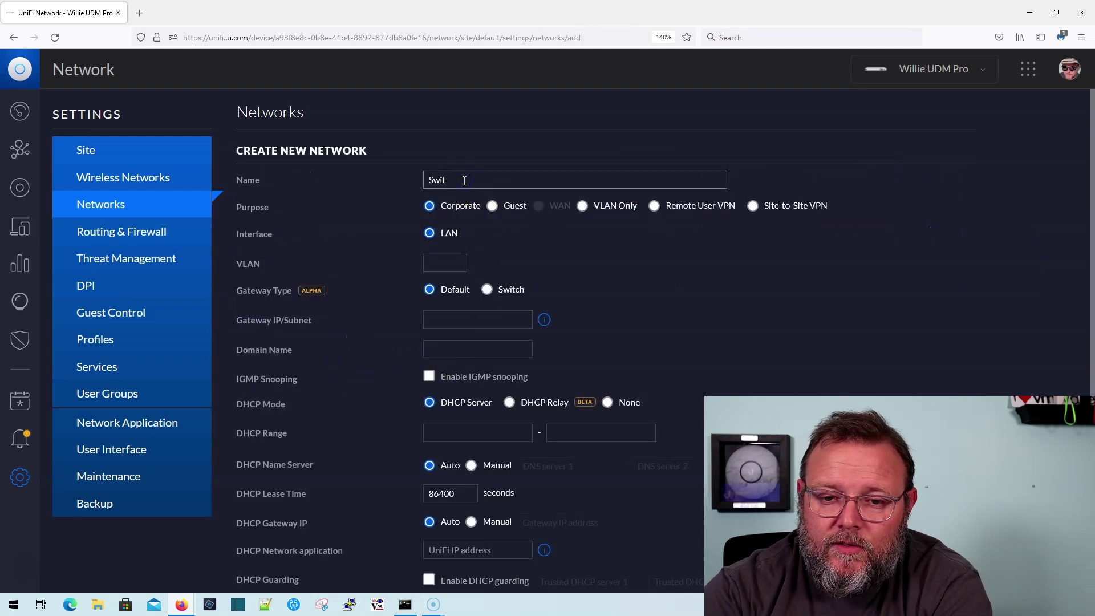
{"action": "type", "text": "ch Network 2"}
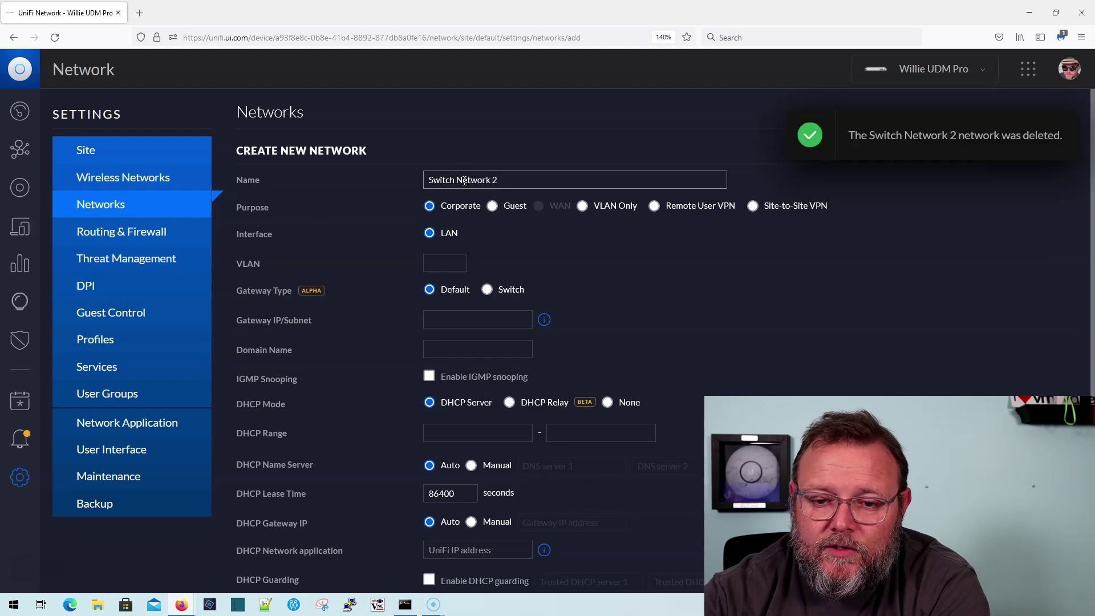
{"action": "left_click", "coordinate": [486, 289]}
Set VLAN 3, gateway 10.10.3.1/24 and the auto DHCP range, then save the network.
{"action": "left_click", "coordinate": [445, 263]}
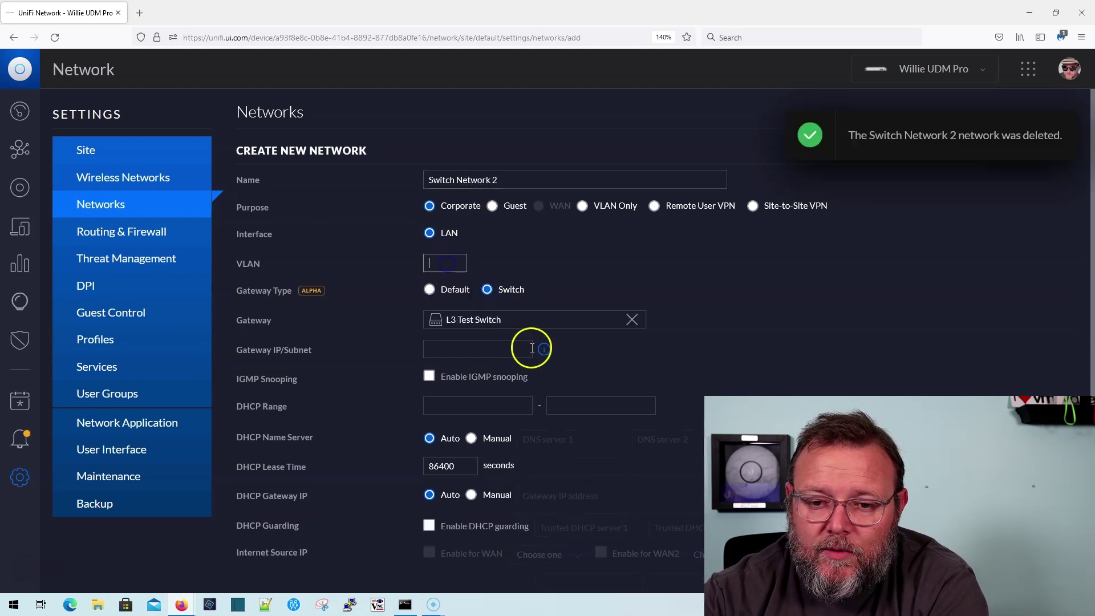
{"action": "type", "text": "2"}
{"action": "left_click", "coordinate": [477, 347]}
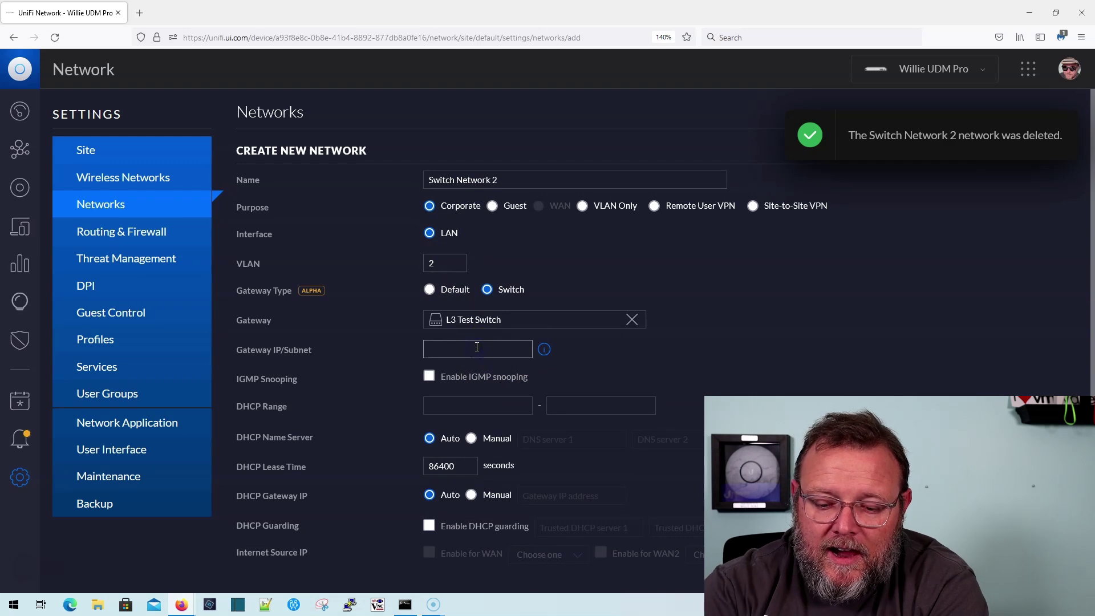
{"action": "type", "text": "10.10.3."}
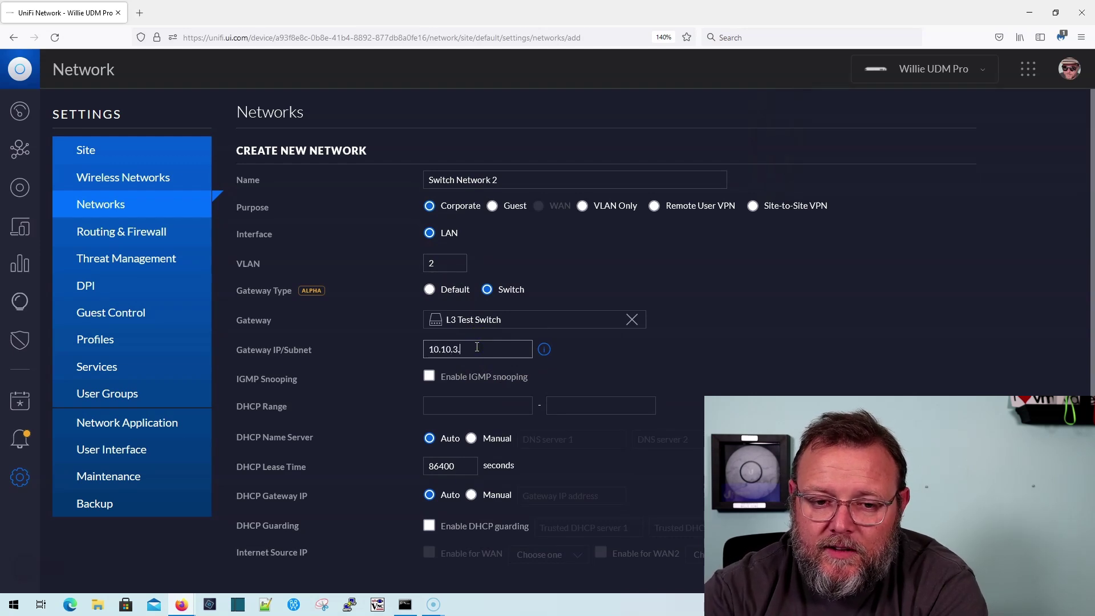
{"action": "double_click", "coordinate": [446, 263]}
{"action": "type", "text": "3"}
{"action": "left_click", "coordinate": [474, 349]}
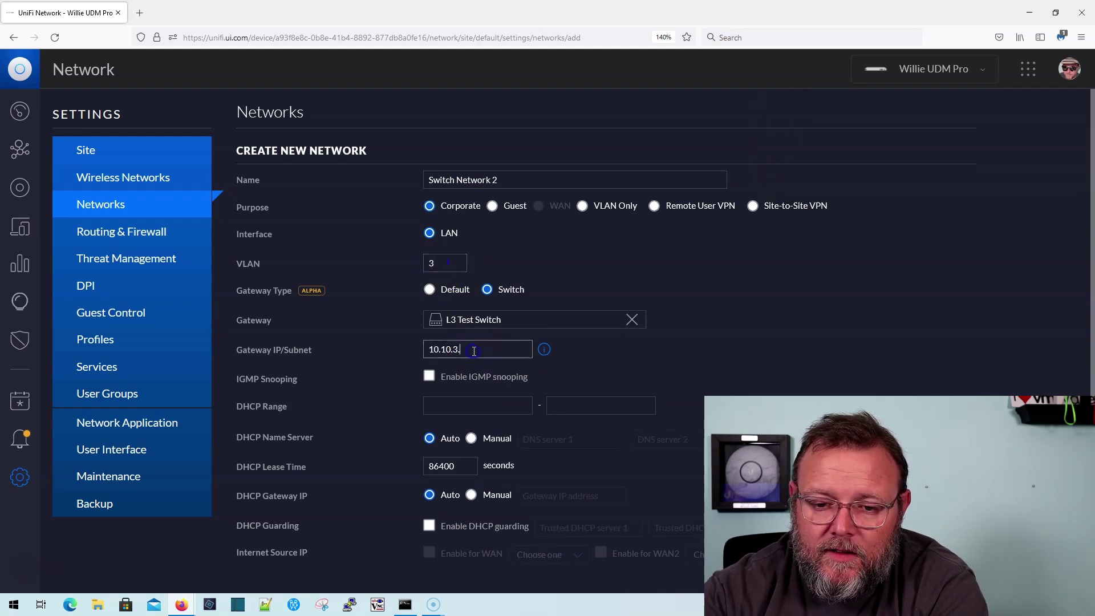
{"action": "type", "text": "1/24"}
{"action": "left_click", "coordinate": [588, 349]}
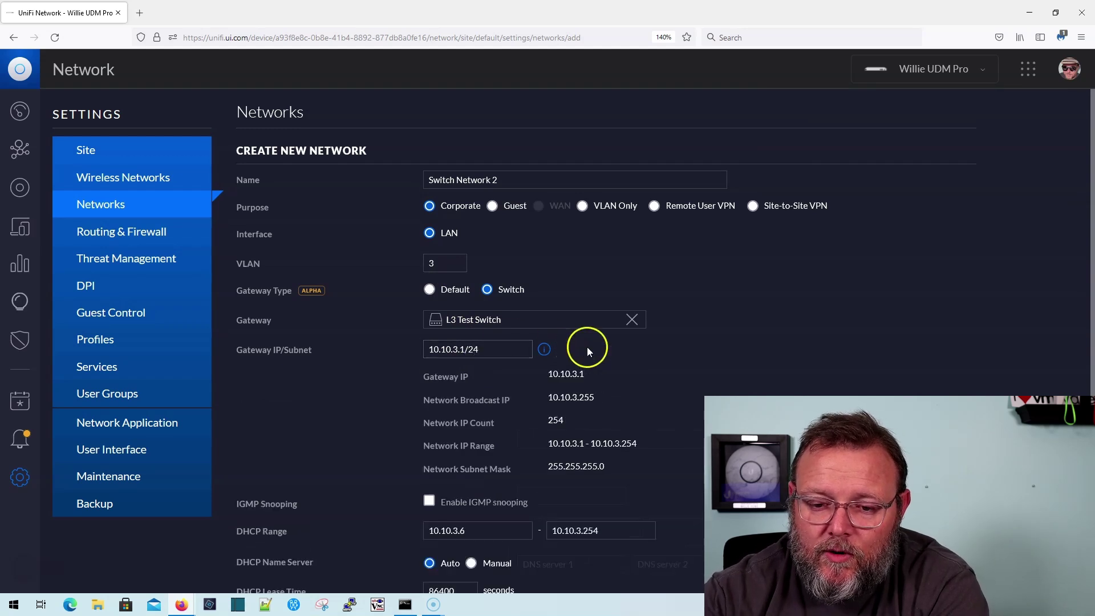
{"action": "scroll", "coordinate": [384, 439], "scroll_direction": "down", "scroll_amount": 3}
{"action": "left_click", "coordinate": [258, 569]}
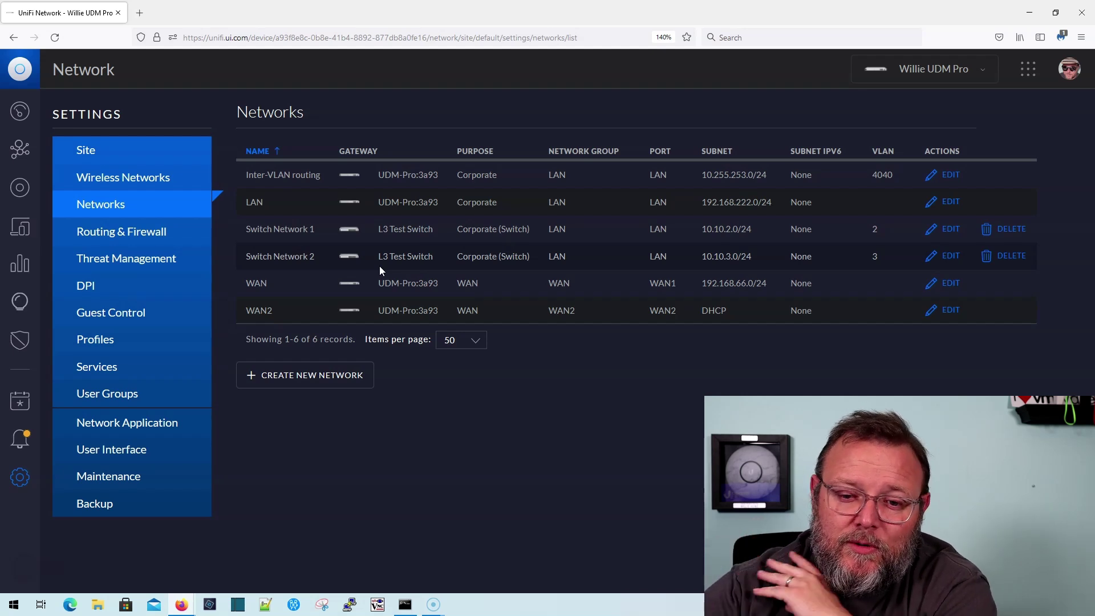
{"action": "left_click", "coordinate": [448, 237]}
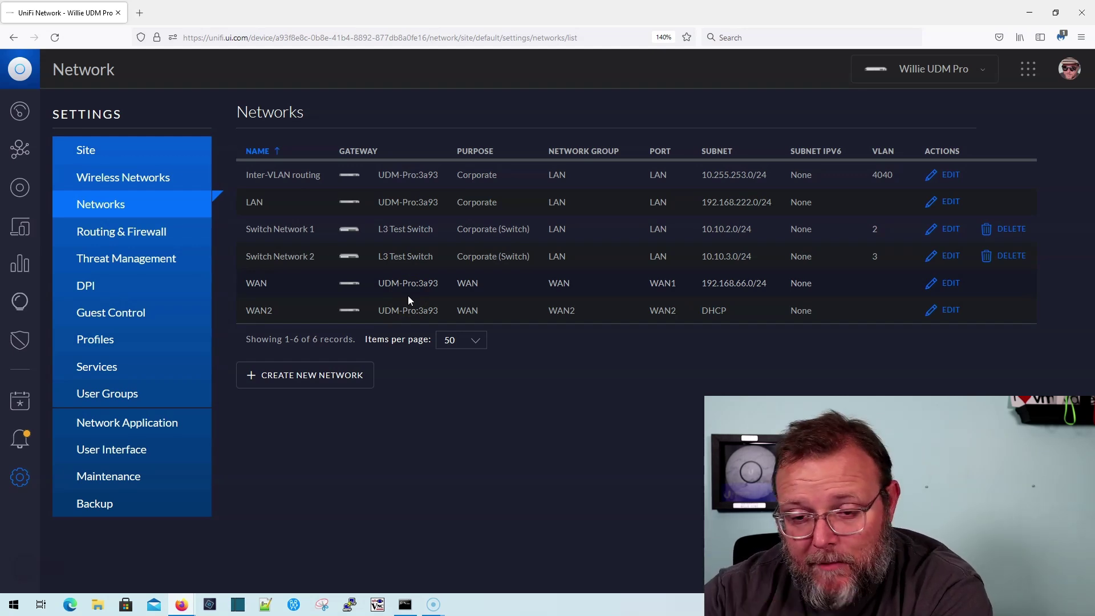
{"action": "left_click_drag", "start_coordinate": [416, 307], "coordinate": [430, 311]}
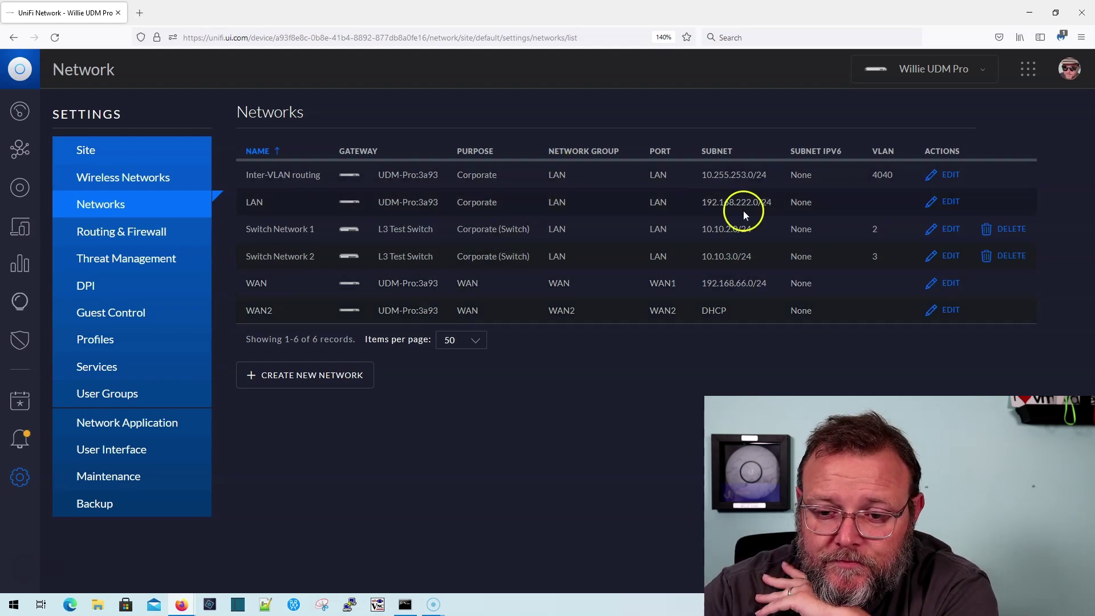
{"action": "left_click", "coordinate": [957, 236]}
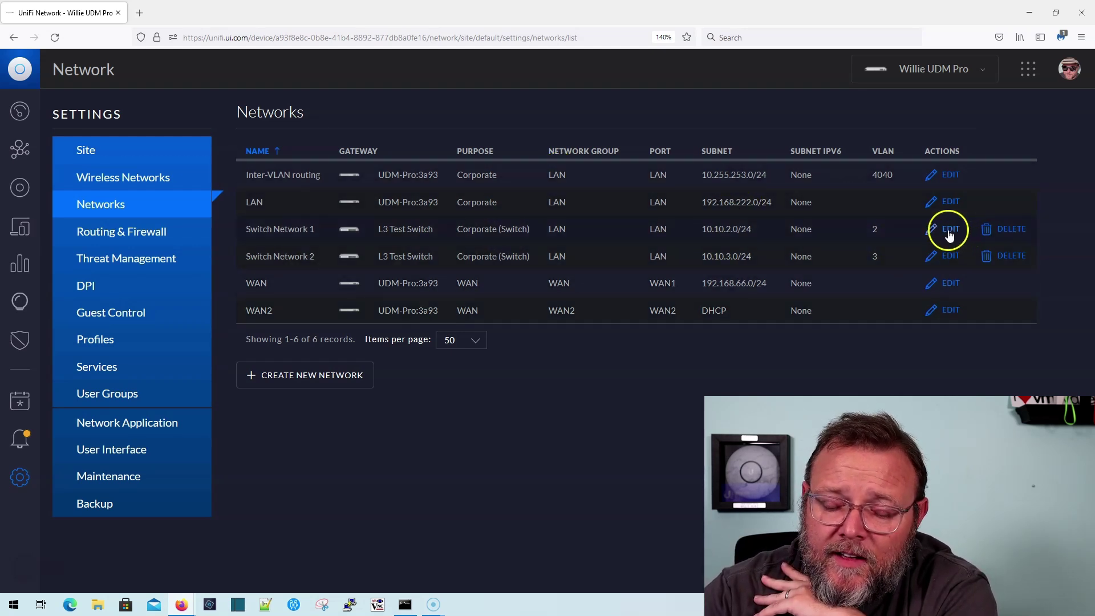
Add 192.168.66.45 as the DHCP relay server under Services and apply the changes.
{"action": "scroll", "coordinate": [724, 365], "scroll_direction": "down", "scroll_amount": 3}
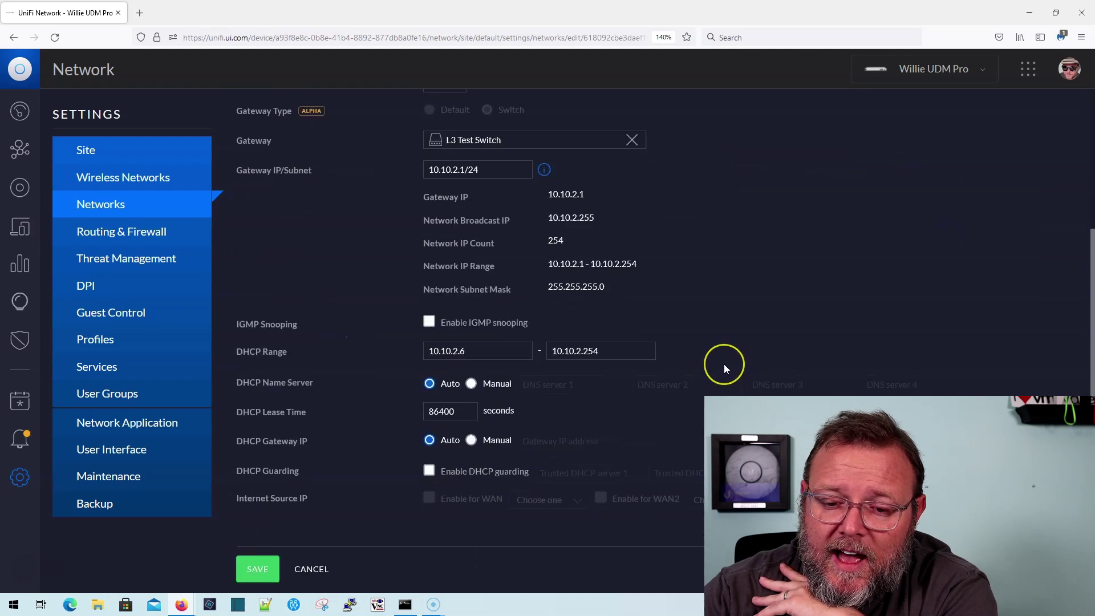
{"action": "scroll", "coordinate": [723, 365], "scroll_direction": "up", "scroll_amount": 3}
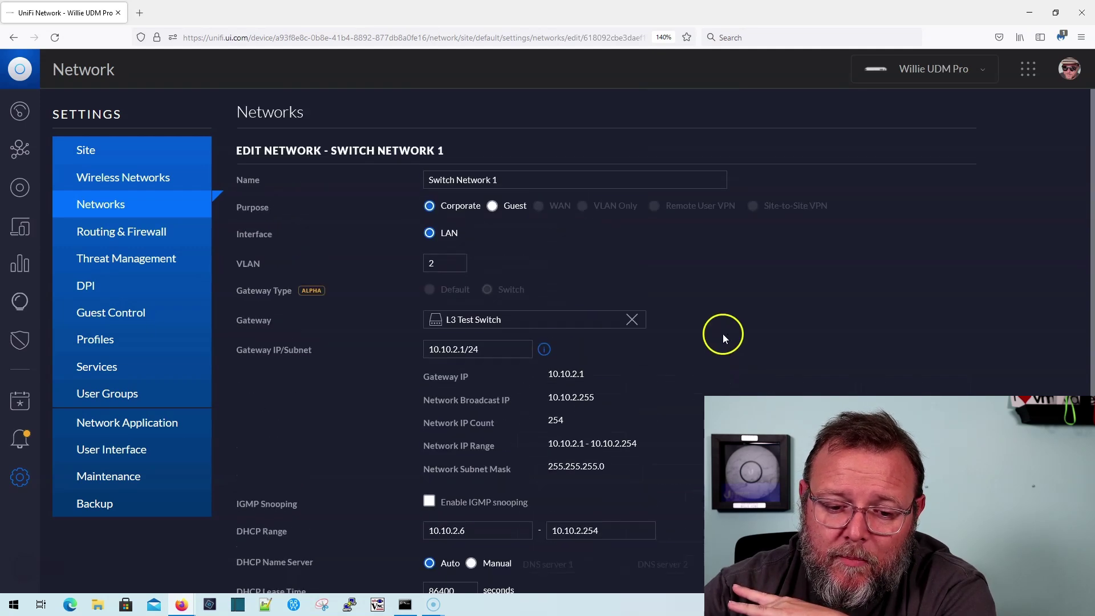
{"action": "scroll", "coordinate": [723, 337], "scroll_direction": "down", "scroll_amount": 3}
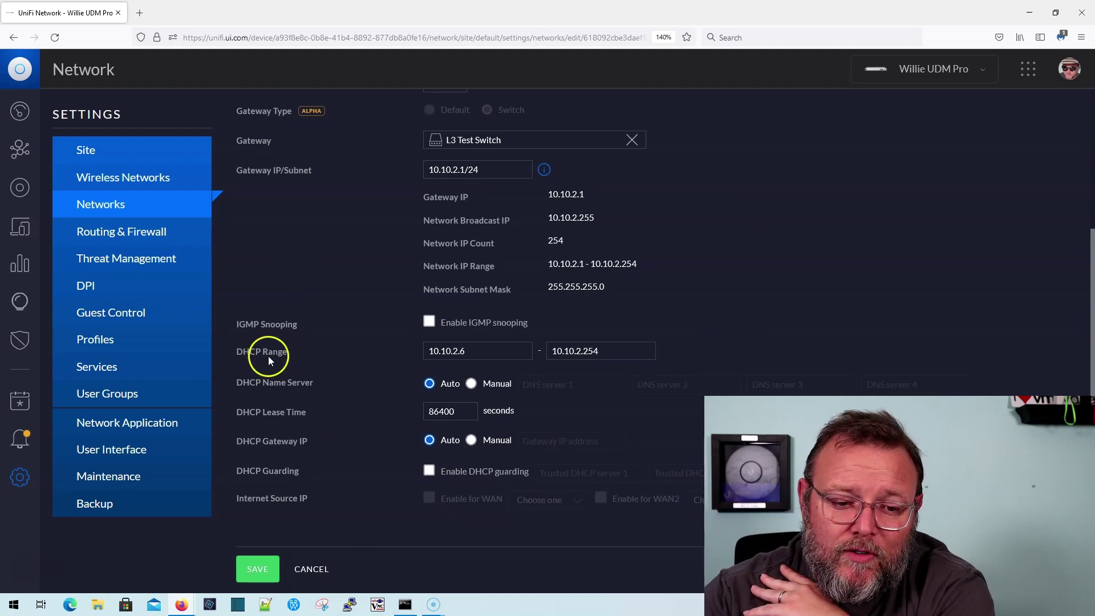
{"action": "left_click", "coordinate": [118, 367]}
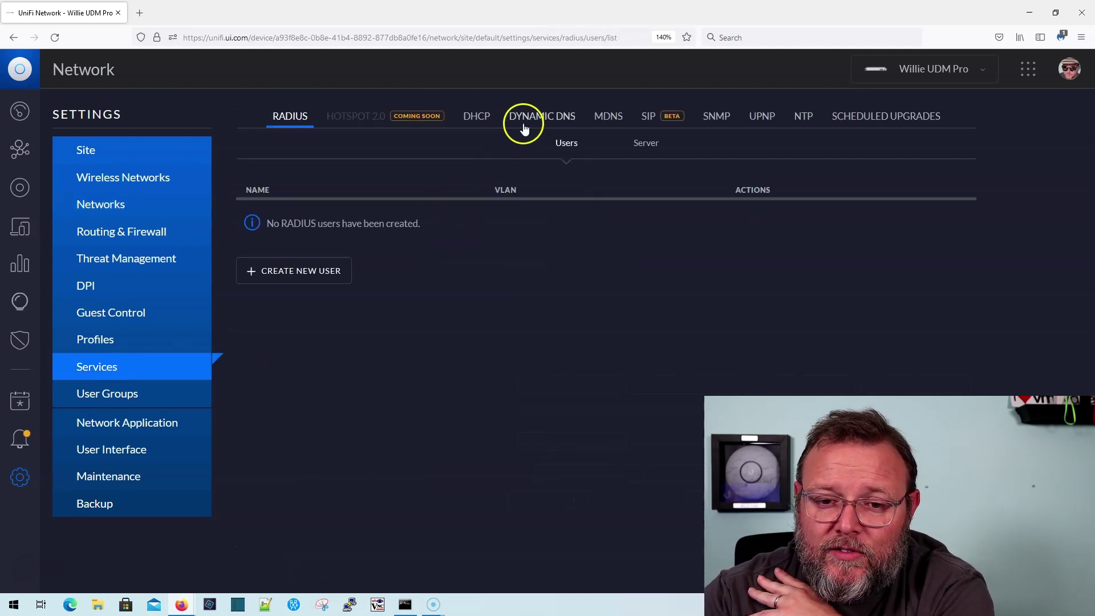
{"action": "left_click", "coordinate": [484, 118]}
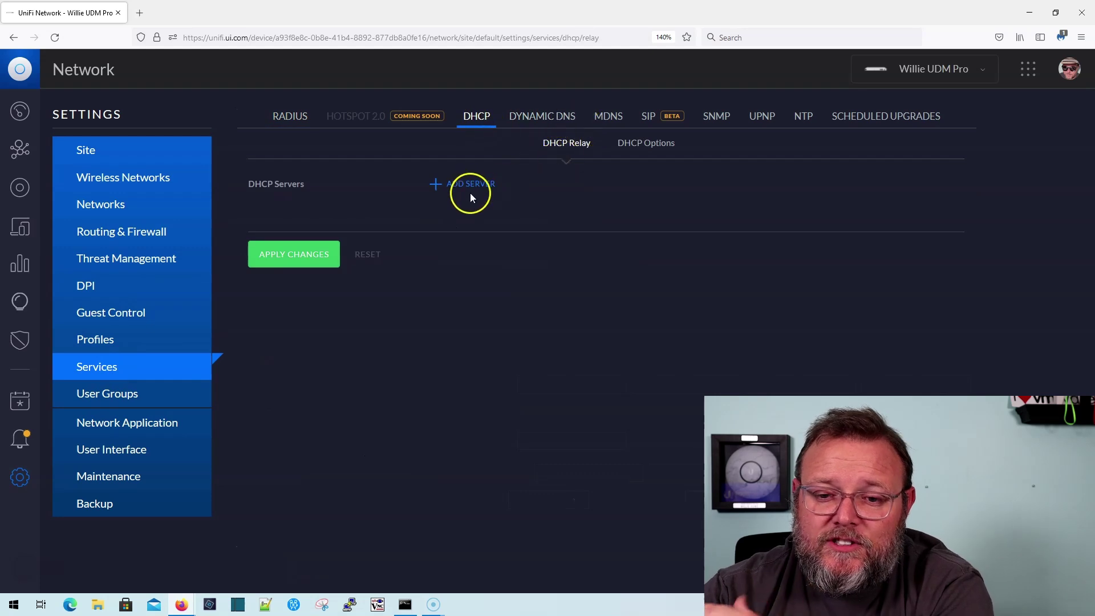
{"action": "left_click", "coordinate": [471, 195]}
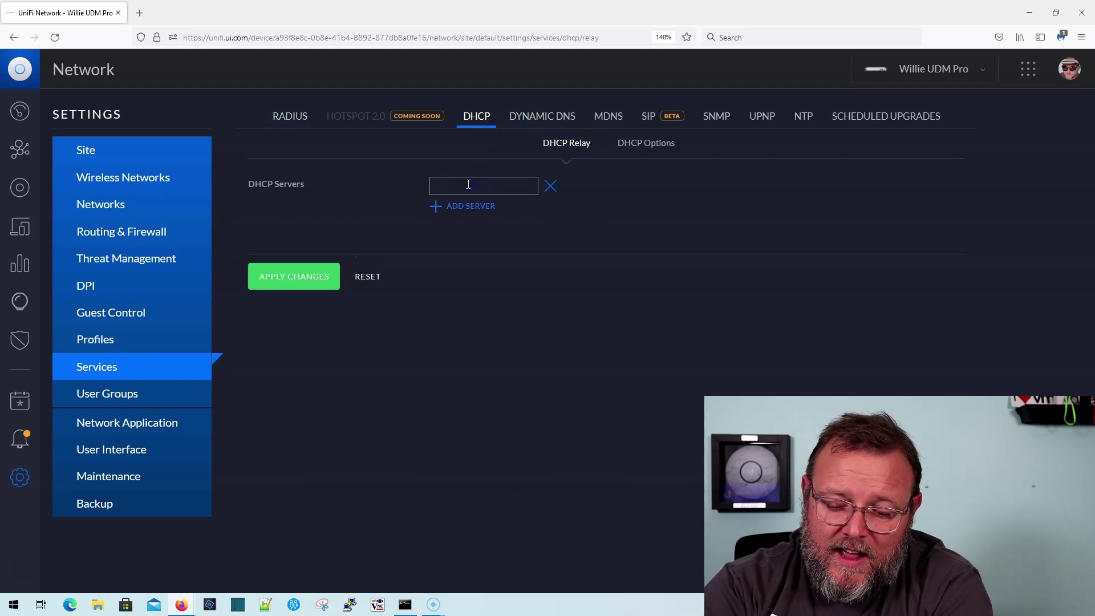
{"action": "type", "text": "192.168.66."}
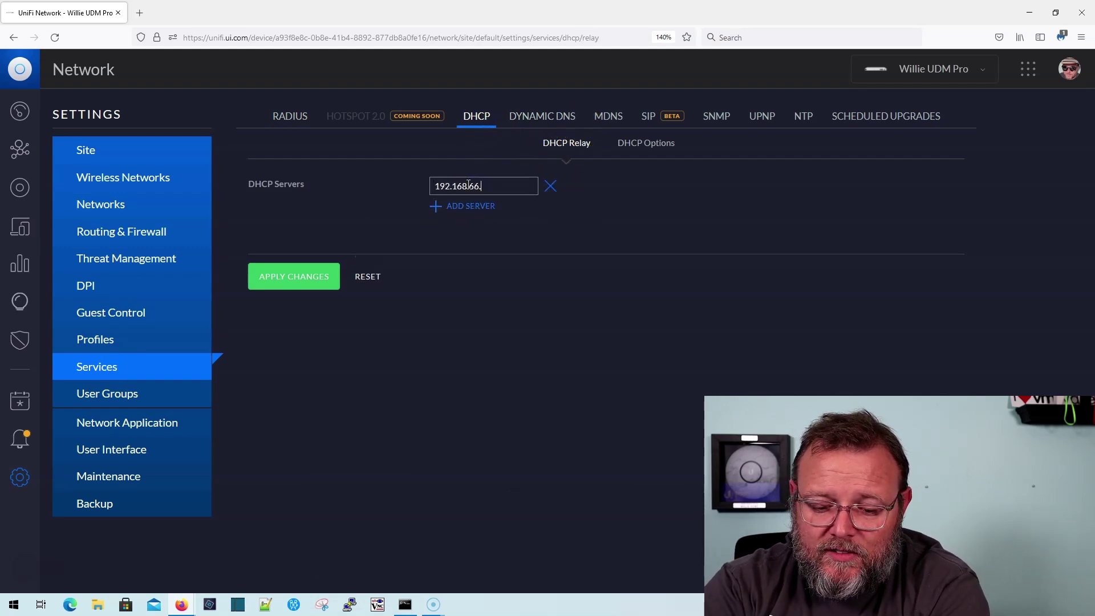
{"action": "type", "text": "45"}
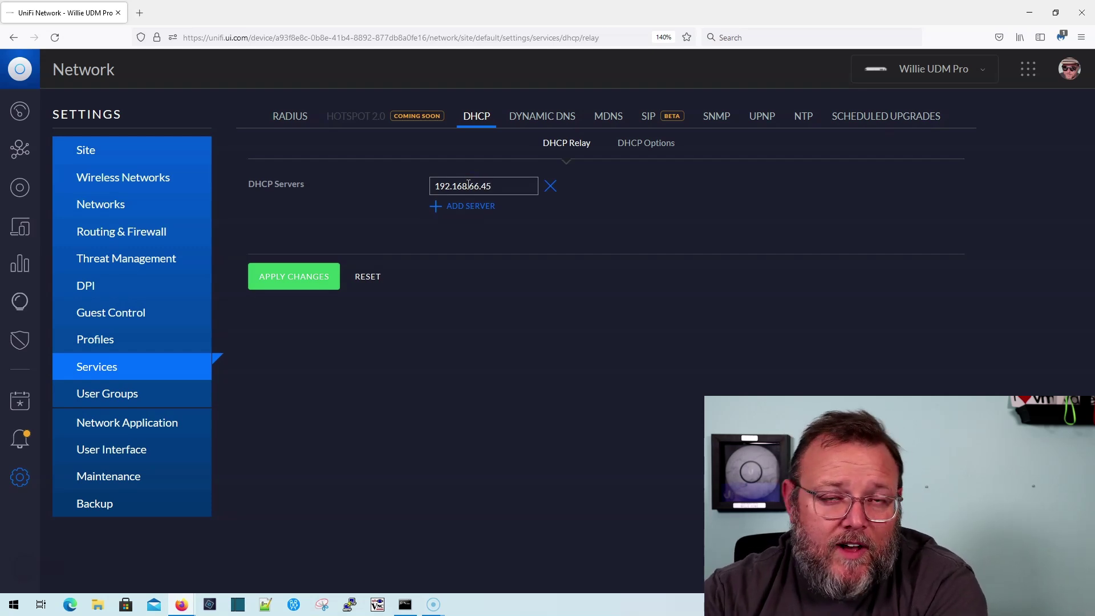
{"action": "left_click", "coordinate": [292, 277]}
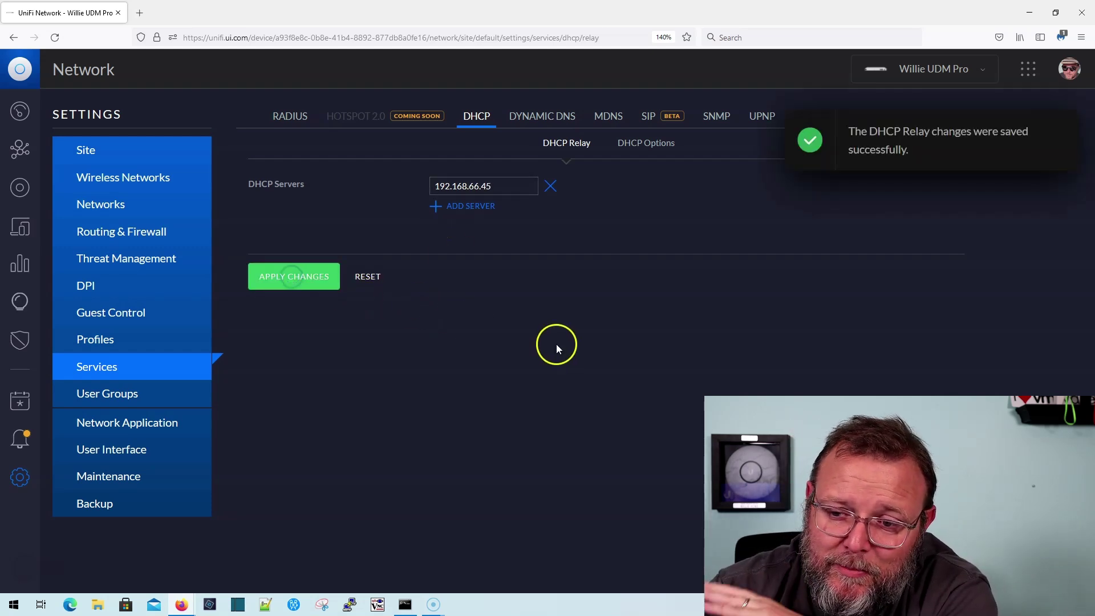
{"action": "left_click", "coordinate": [1068, 119]}
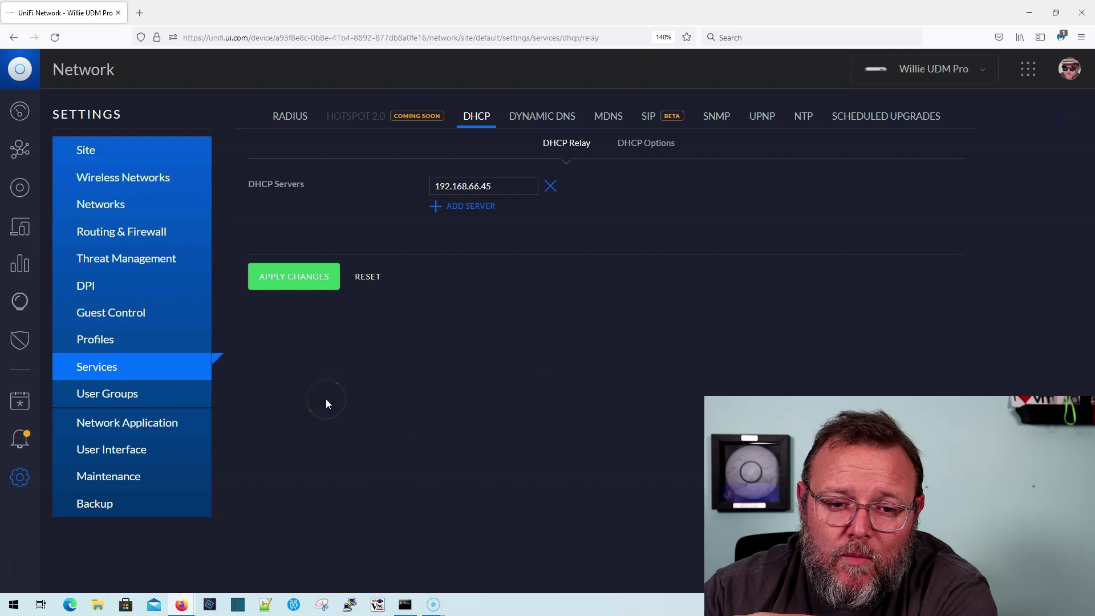
{"action": "left_click", "coordinate": [106, 210]}
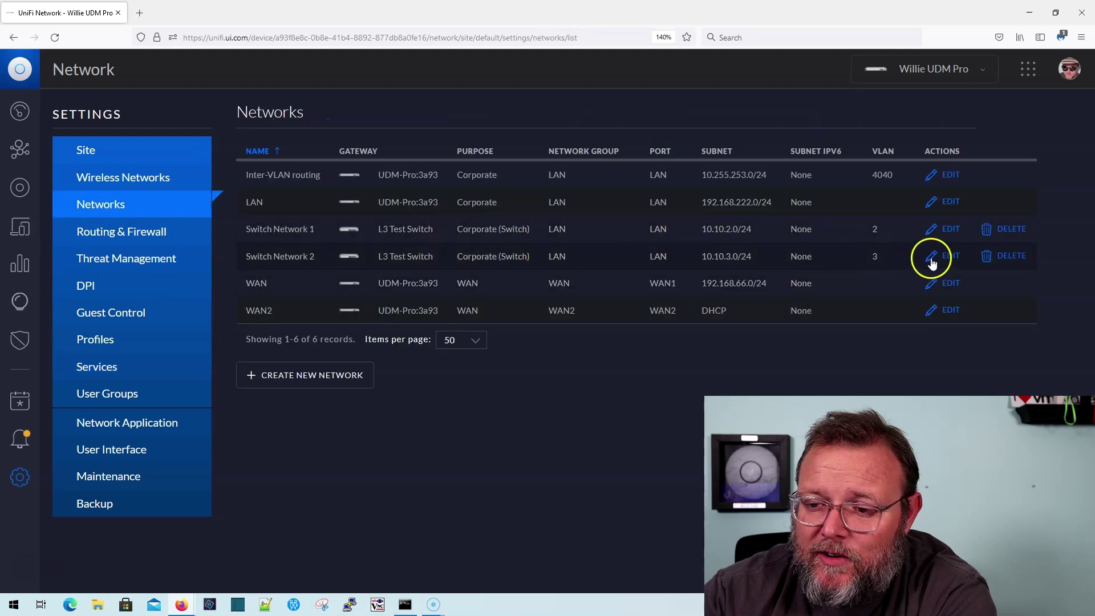
Check Switch Network 2's settings for reference and leave without saving.
{"action": "left_click", "coordinate": [949, 256]}
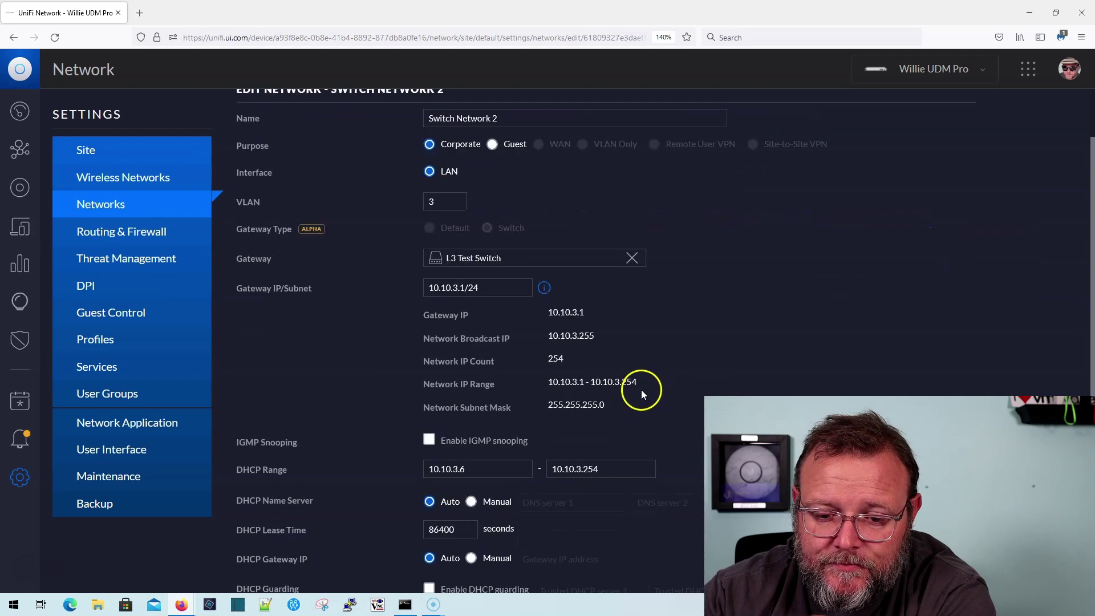
{"action": "scroll", "coordinate": [641, 389], "scroll_direction": "down", "scroll_amount": 3}
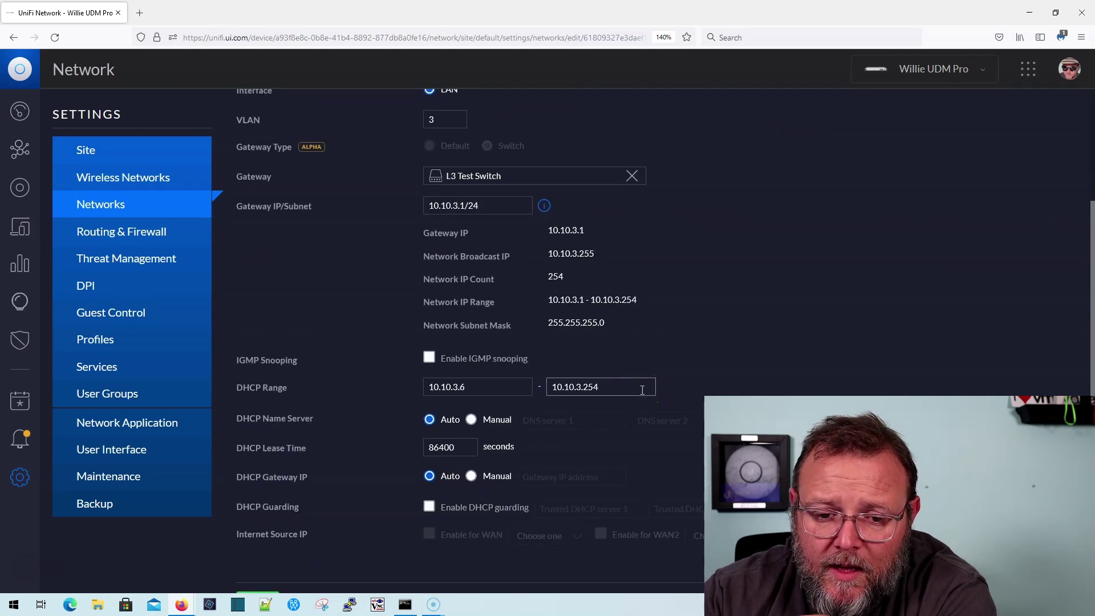
{"action": "scroll", "coordinate": [642, 390], "scroll_direction": "up", "scroll_amount": 1}
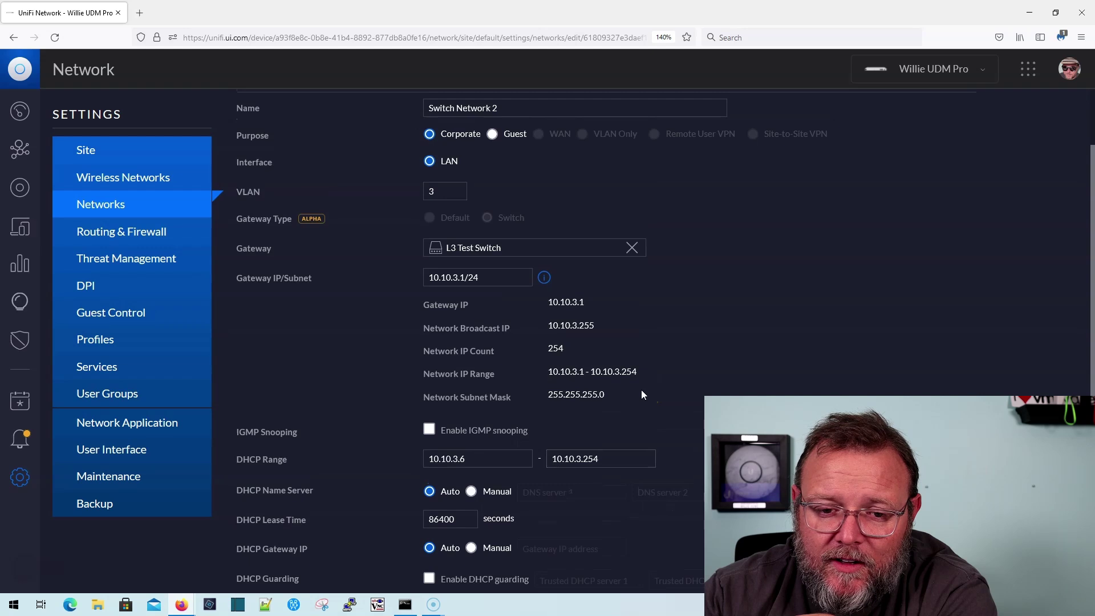
{"action": "scroll", "coordinate": [642, 390], "scroll_direction": "down", "scroll_amount": 1}
{"action": "scroll", "coordinate": [643, 391], "scroll_direction": "down", "scroll_amount": 1}
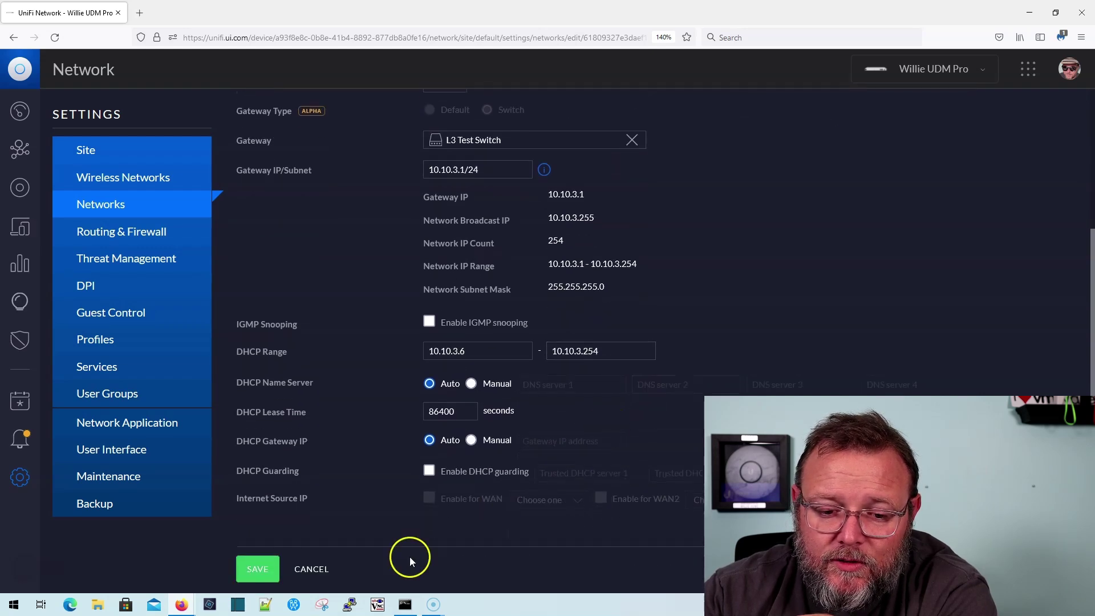
{"action": "left_click", "coordinate": [313, 570]}
Start a new network 'Switch Network 3' on VLAN 4 with the L3 Test Switch as gateway.
{"action": "left_click", "coordinate": [359, 374]}
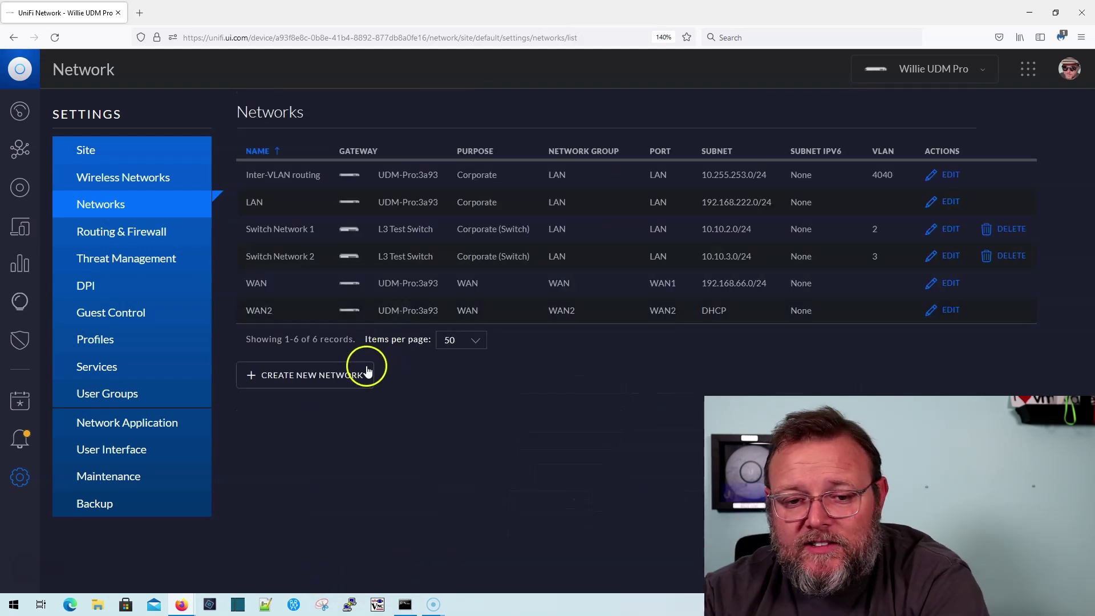
{"action": "left_click", "coordinate": [456, 180]}
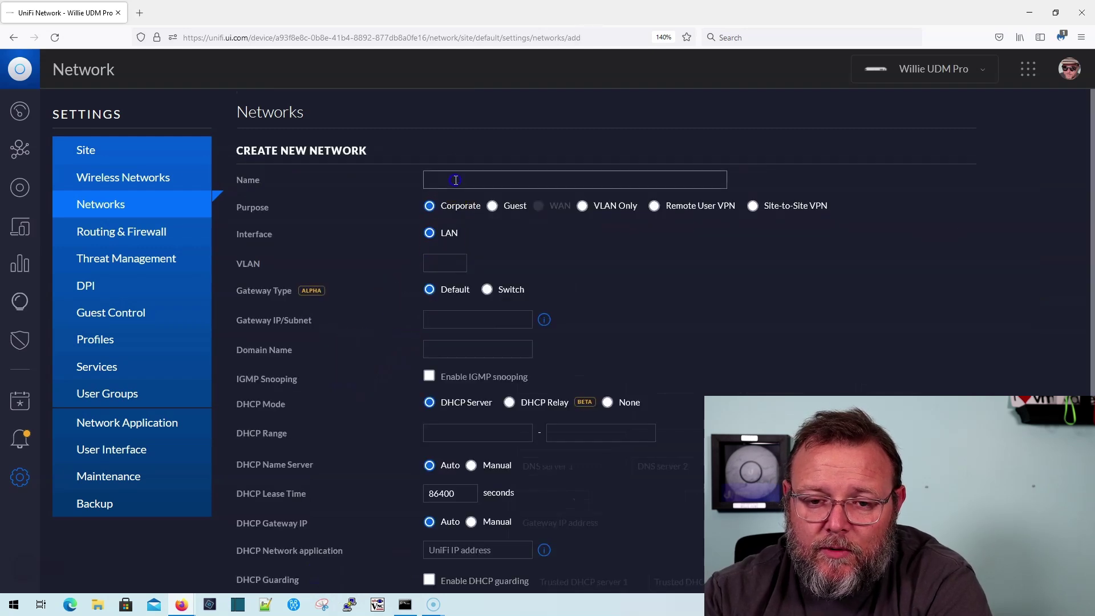
{"action": "type", "text": "Switch Network 3"}
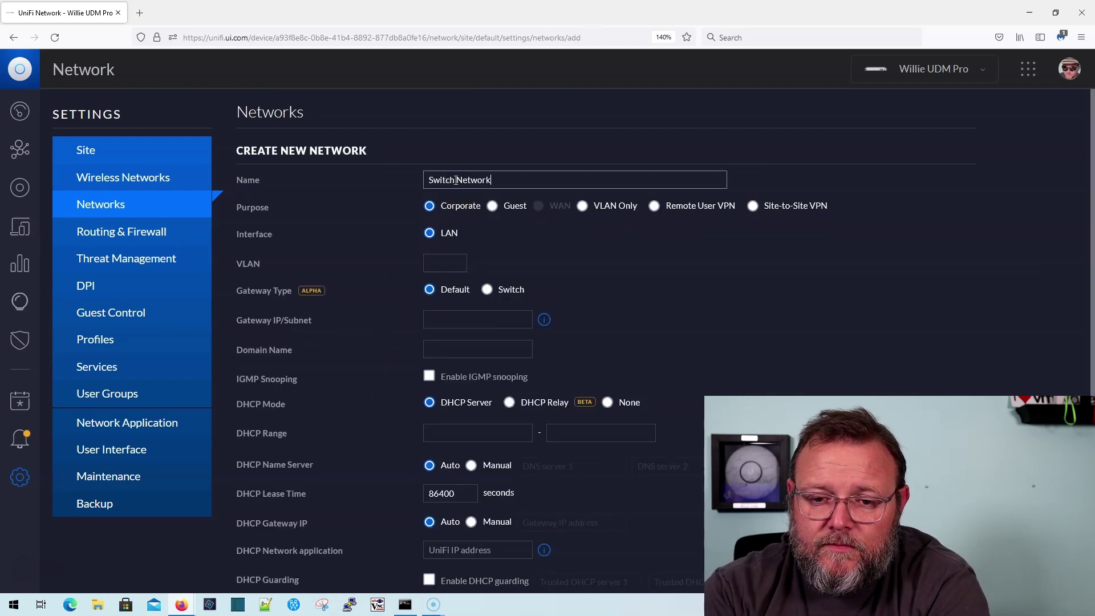
{"action": "left_click", "coordinate": [487, 289]}
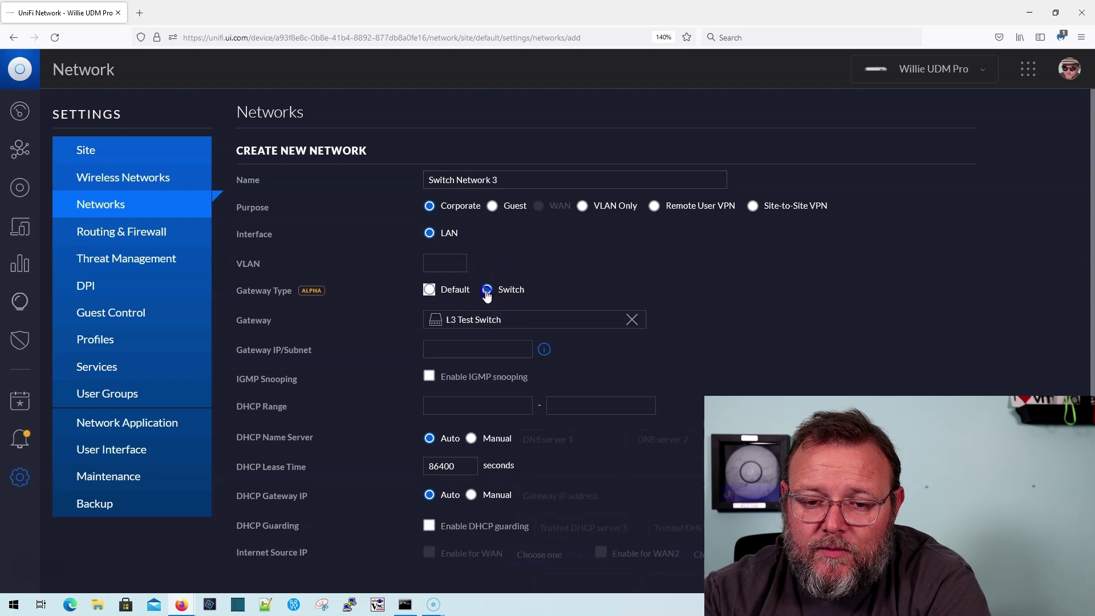
{"action": "left_click", "coordinate": [448, 265]}
{"action": "type", "text": "4"}
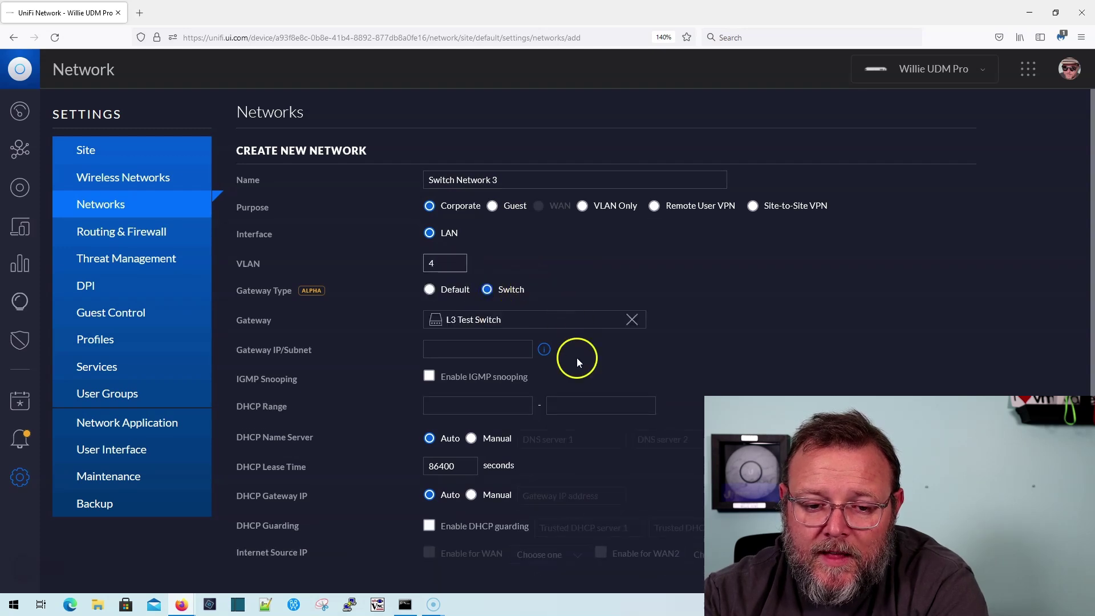
{"action": "scroll", "coordinate": [576, 357], "scroll_direction": "down", "scroll_amount": 1}
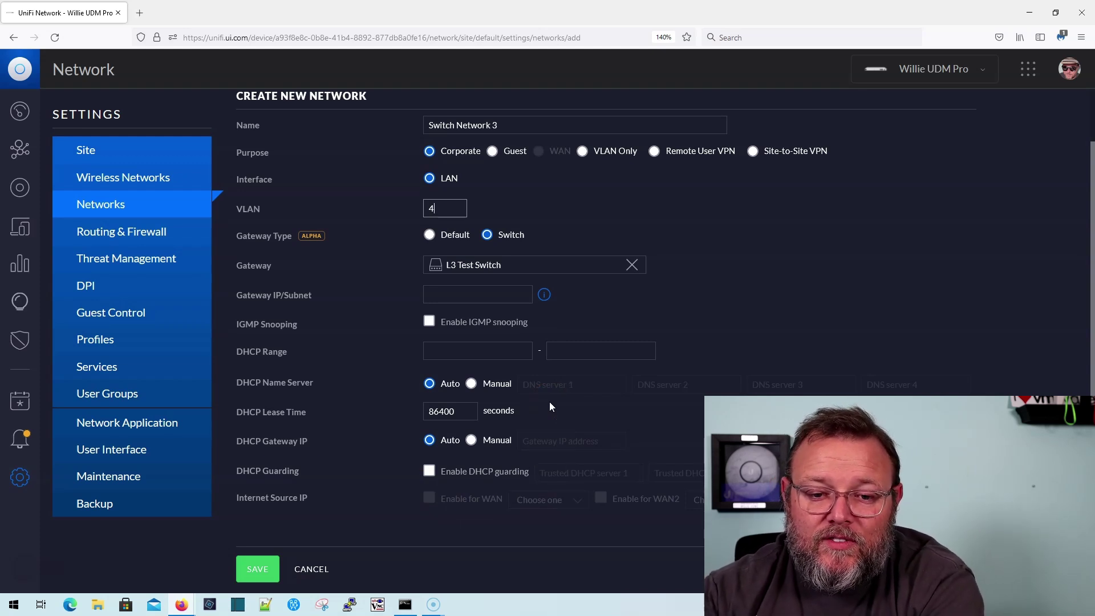
Set gateway 10.10.4.1/24, fill the DHCP range 10.10.4.6–10.10.4.254, and save.
{"action": "left_click", "coordinate": [471, 294]}
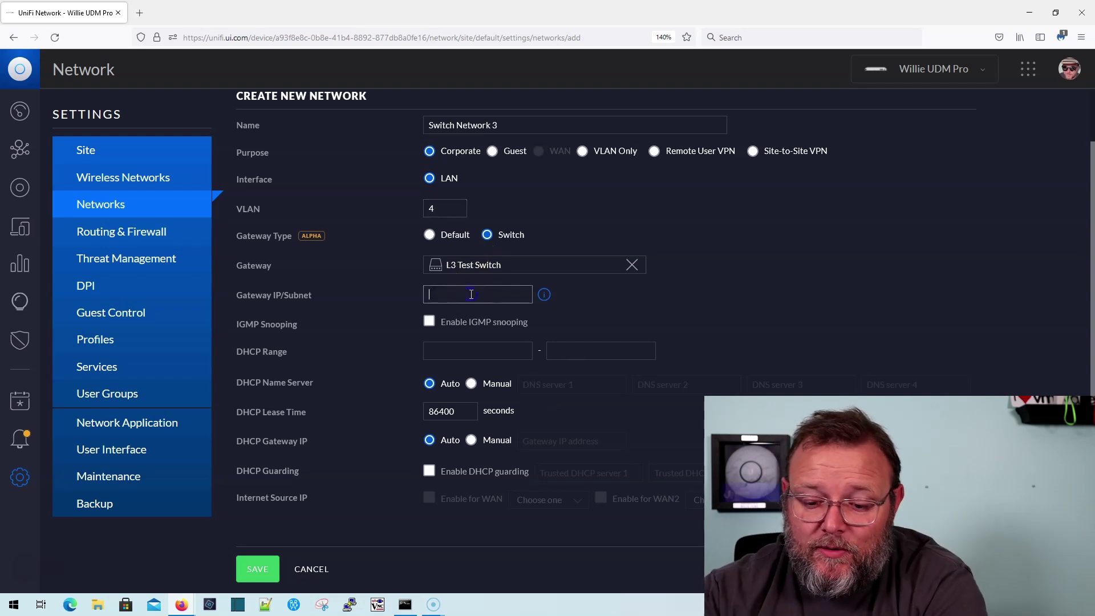
{"action": "type", "text": "10.10."}
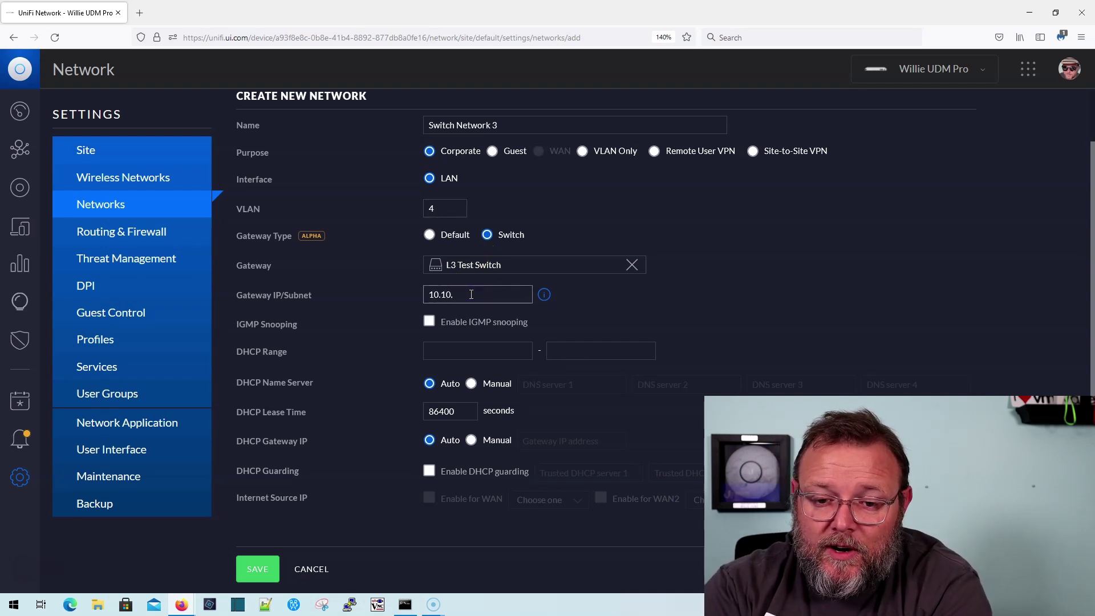
{"action": "type", "text": "3"}
{"action": "key", "text": "BackSpace"}
{"action": "type", "text": "4/"}
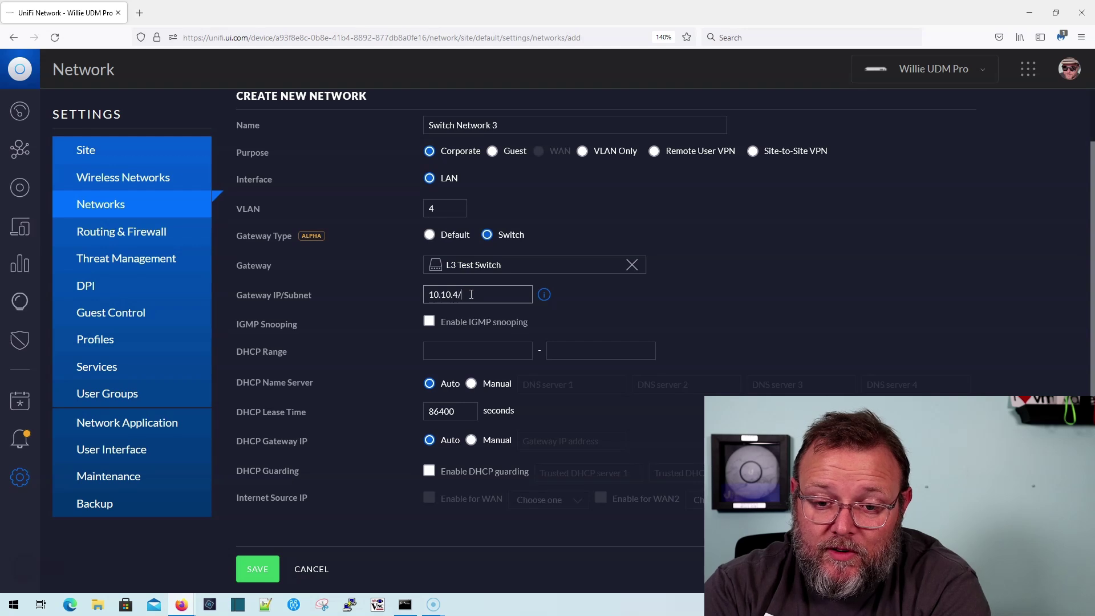
{"action": "key", "text": "BackSpace"}
{"action": "type", "text": ".1/24"}
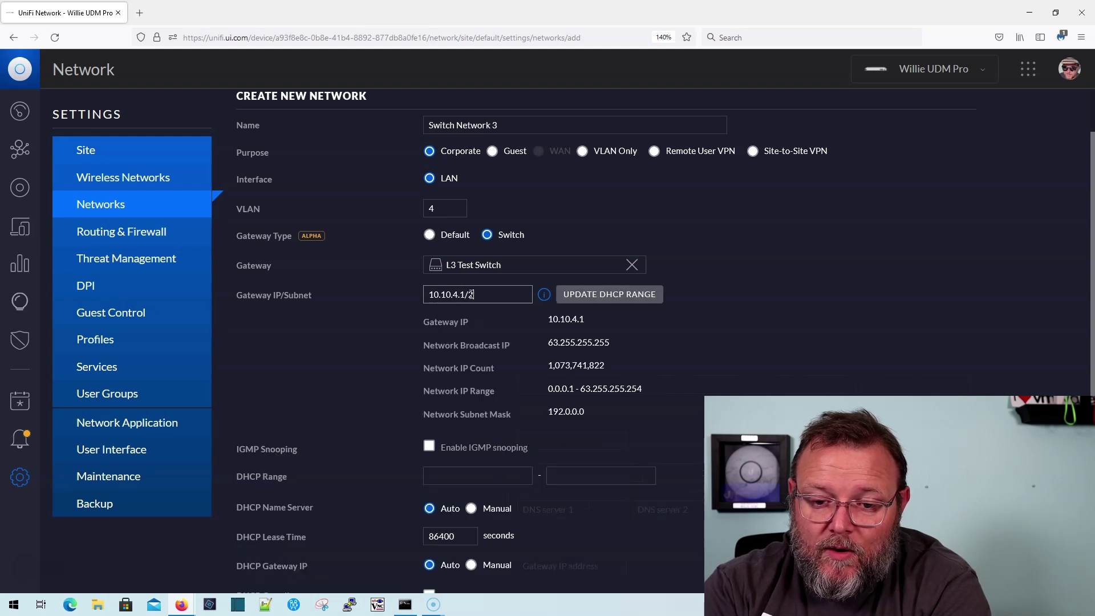
{"action": "left_click", "coordinate": [597, 295]}
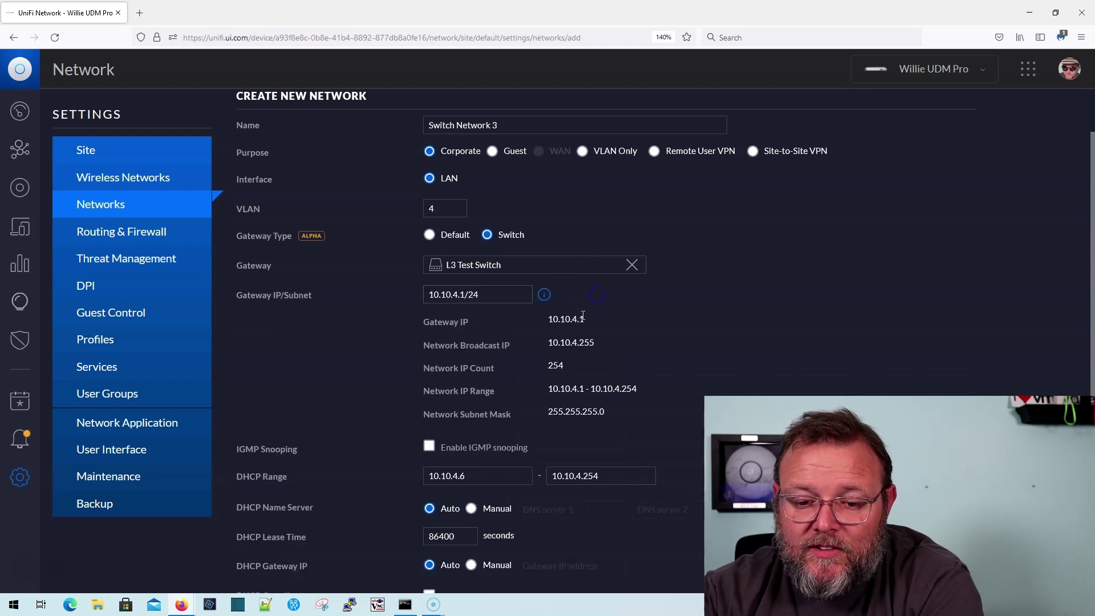
{"action": "scroll", "coordinate": [517, 385], "scroll_direction": "down", "scroll_amount": 3}
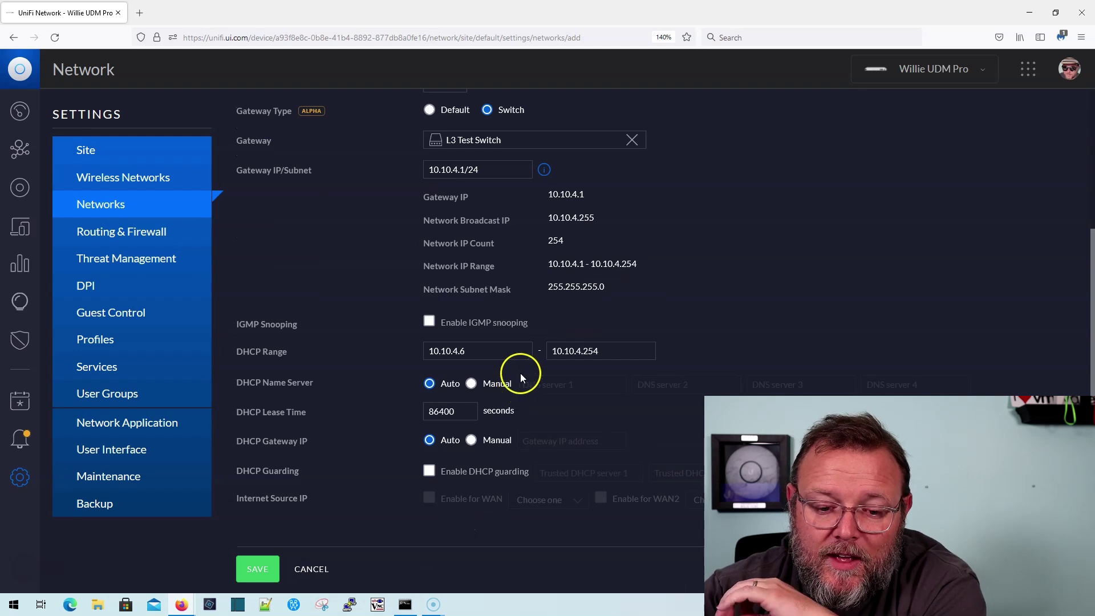
{"action": "left_click", "coordinate": [258, 567]}
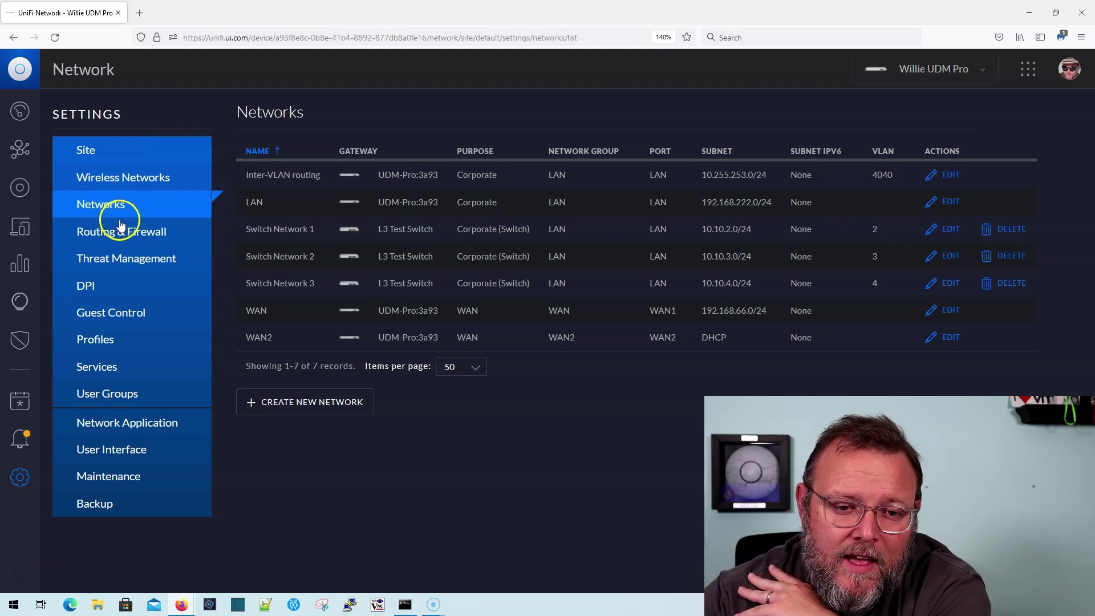
Create static route 'Fake Network Router' to 16.15.14.0/24 via next hop 192.168.66.1 and save it.
{"action": "left_click", "coordinate": [123, 234]}
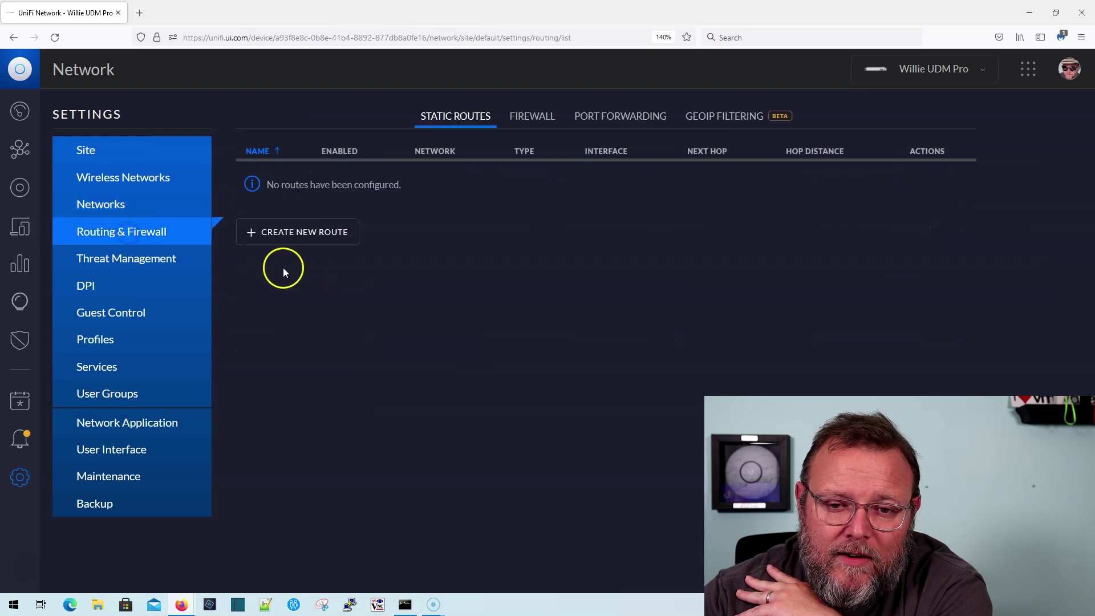
{"action": "left_click", "coordinate": [336, 240]}
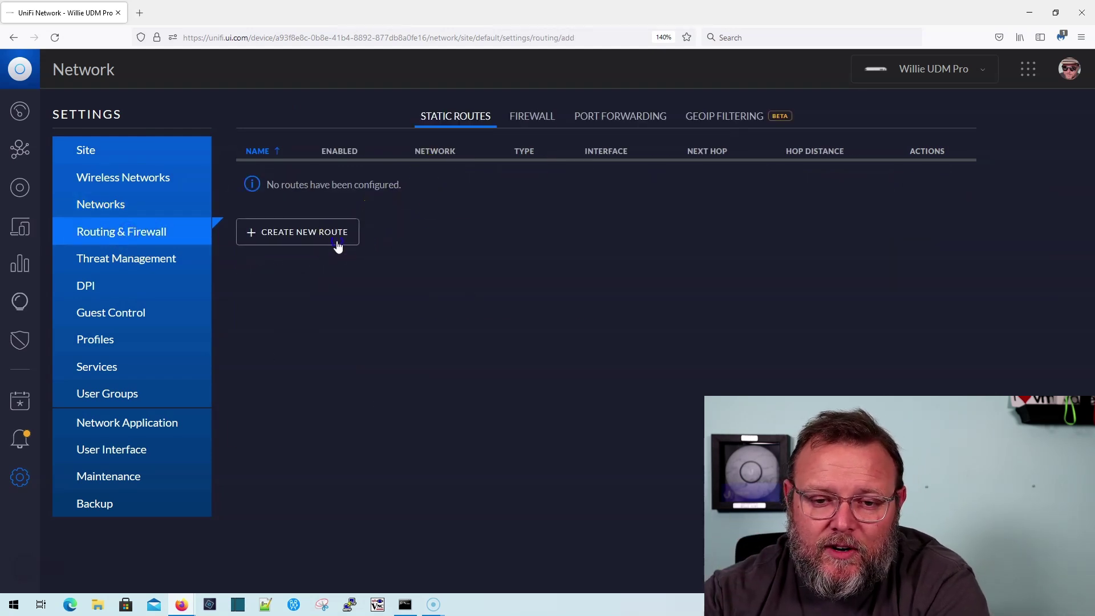
{"action": "left_click", "coordinate": [459, 182]}
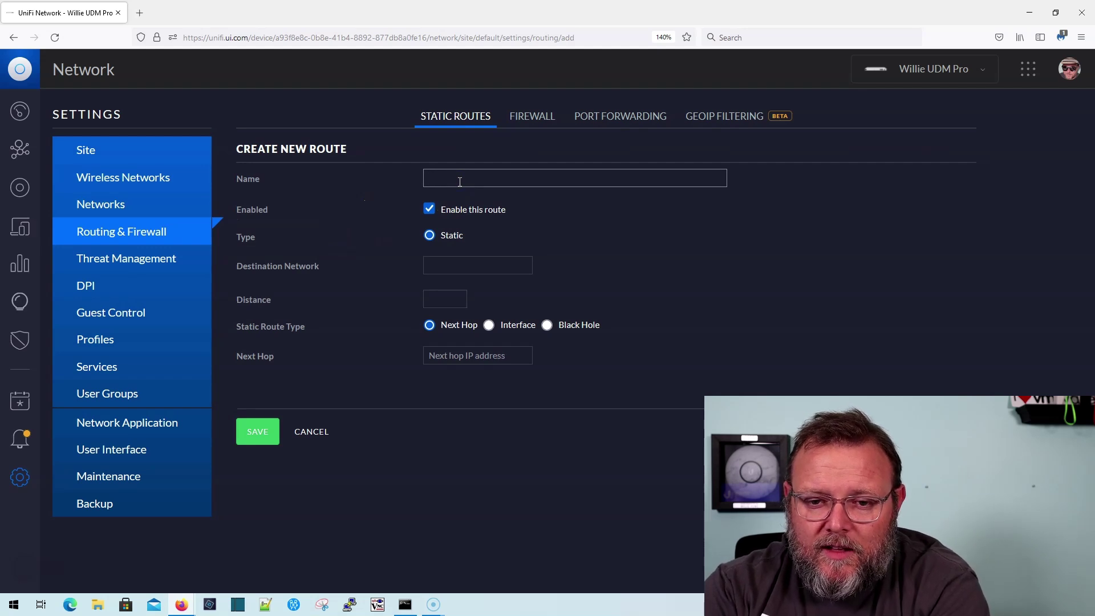
{"action": "type", "text": "Fake Network "}
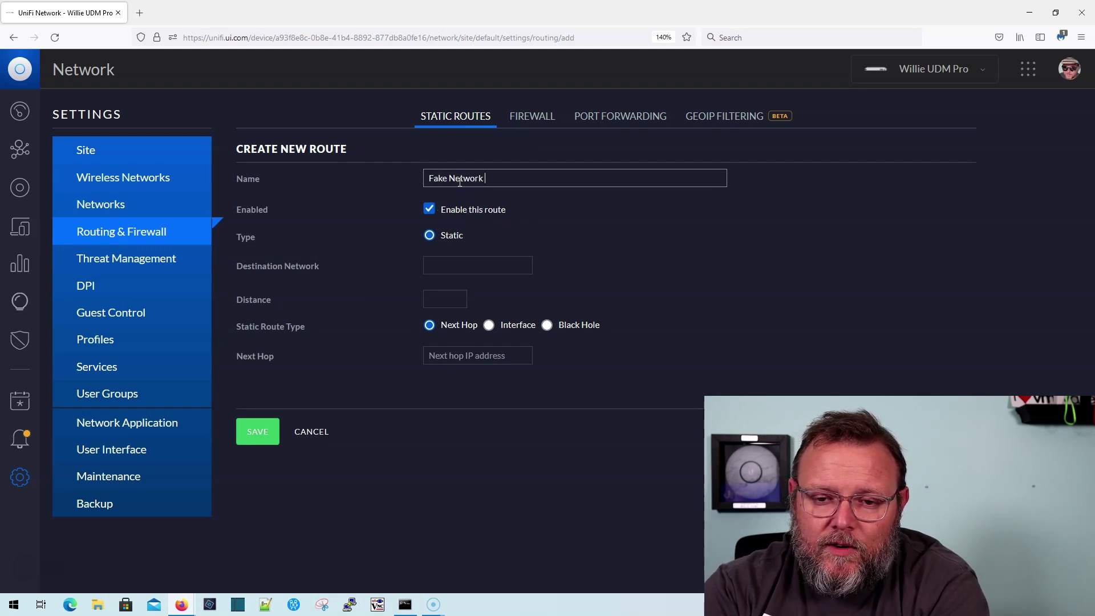
{"action": "type", "text": "Router"}
{"action": "left_click", "coordinate": [458, 264]}
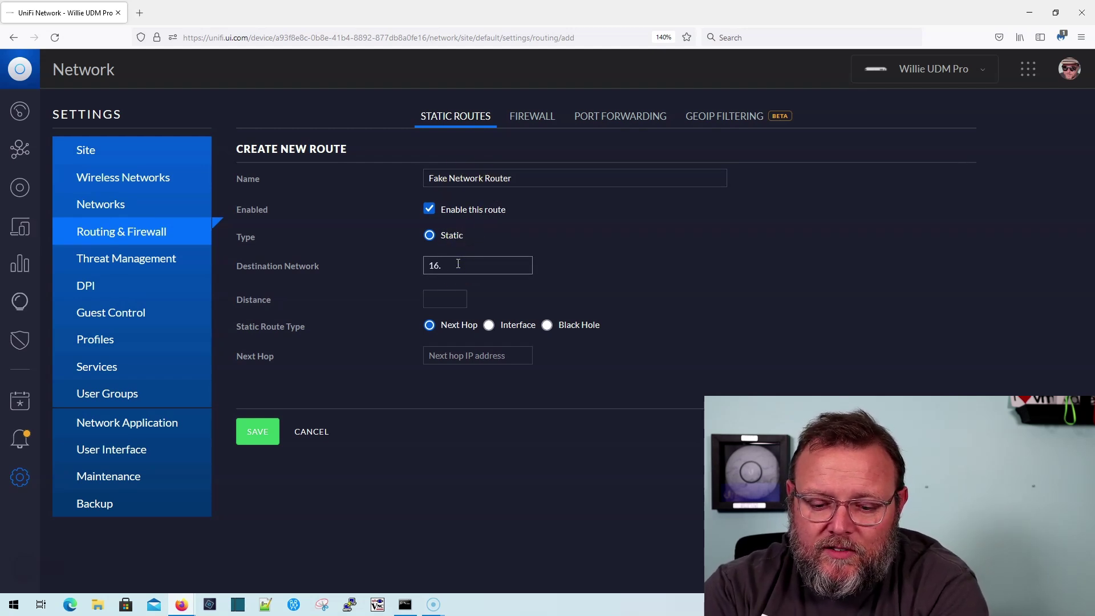
{"action": "type", "text": "16.15.14.0"}
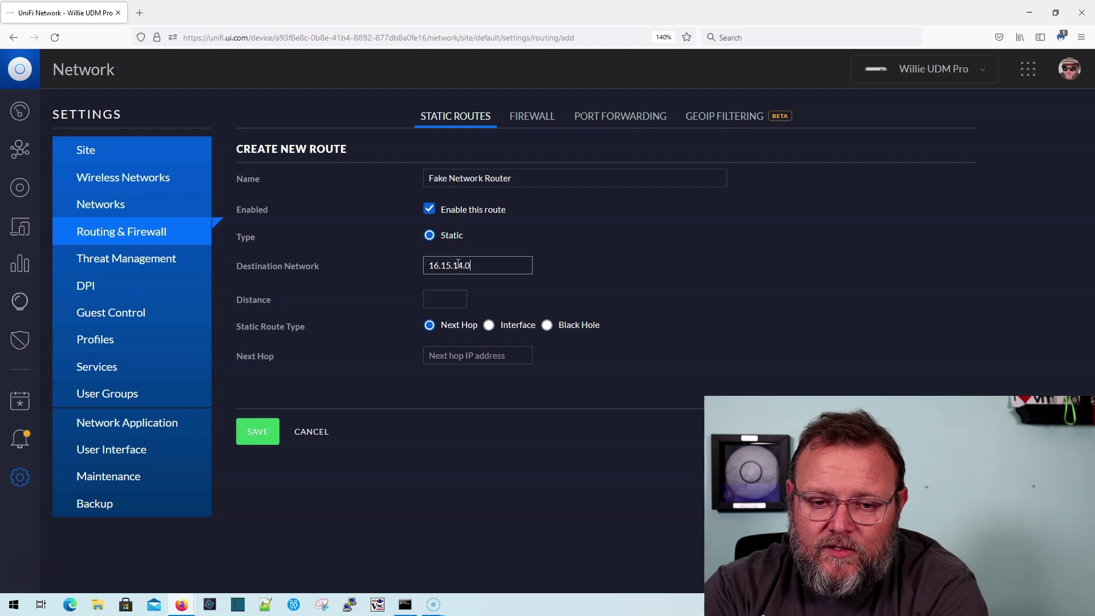
{"action": "type", "text": "/24"}
{"action": "key", "text": "Tab"}
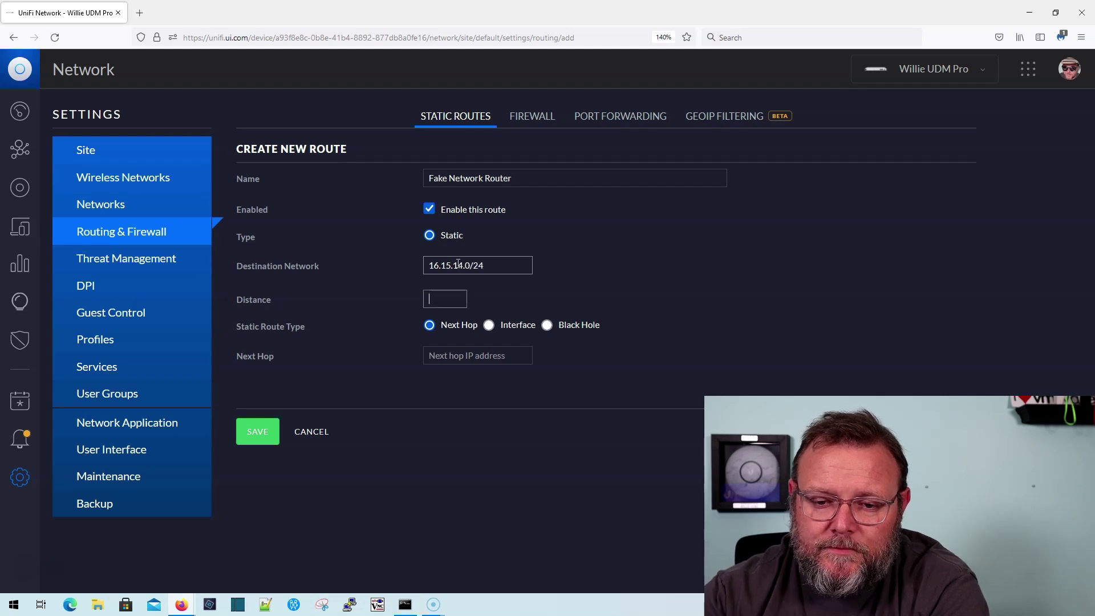
{"action": "left_click", "coordinate": [463, 354]}
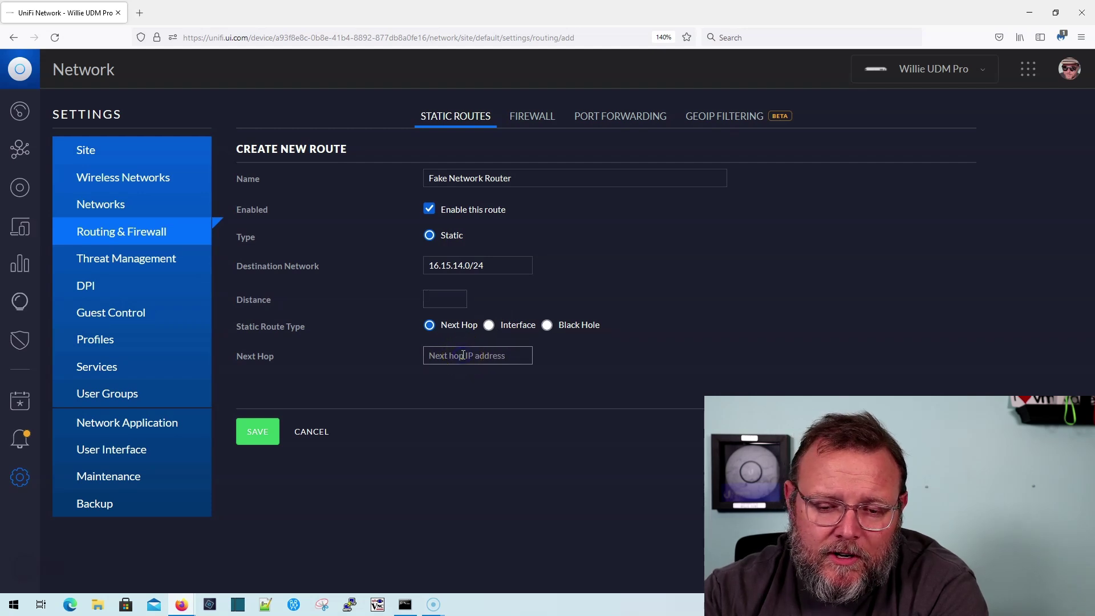
{"action": "type", "text": "192"}
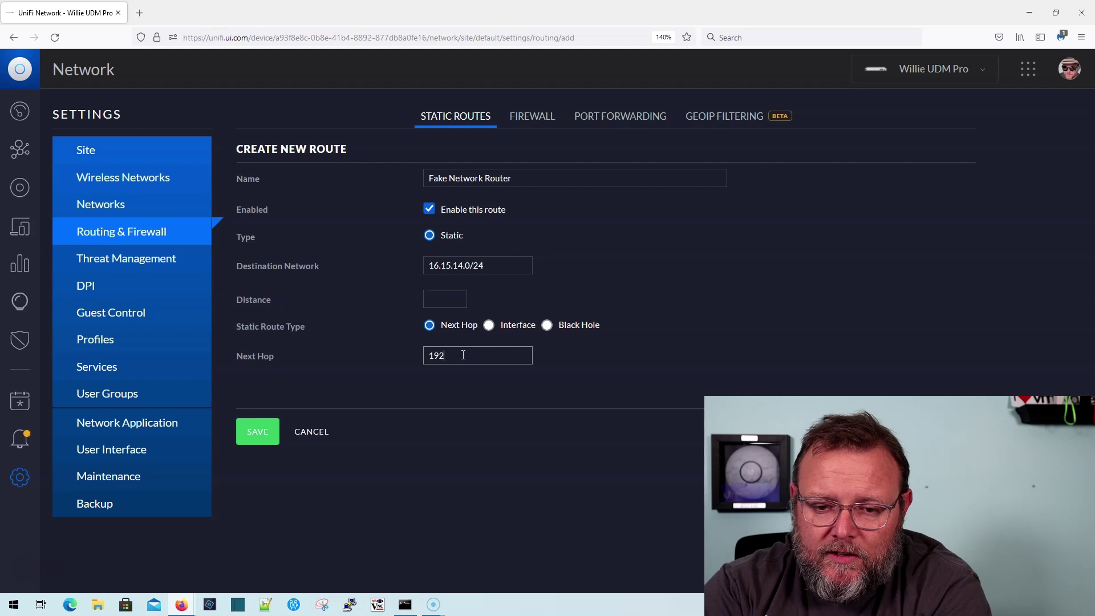
{"action": "type", "text": ".168.66."}
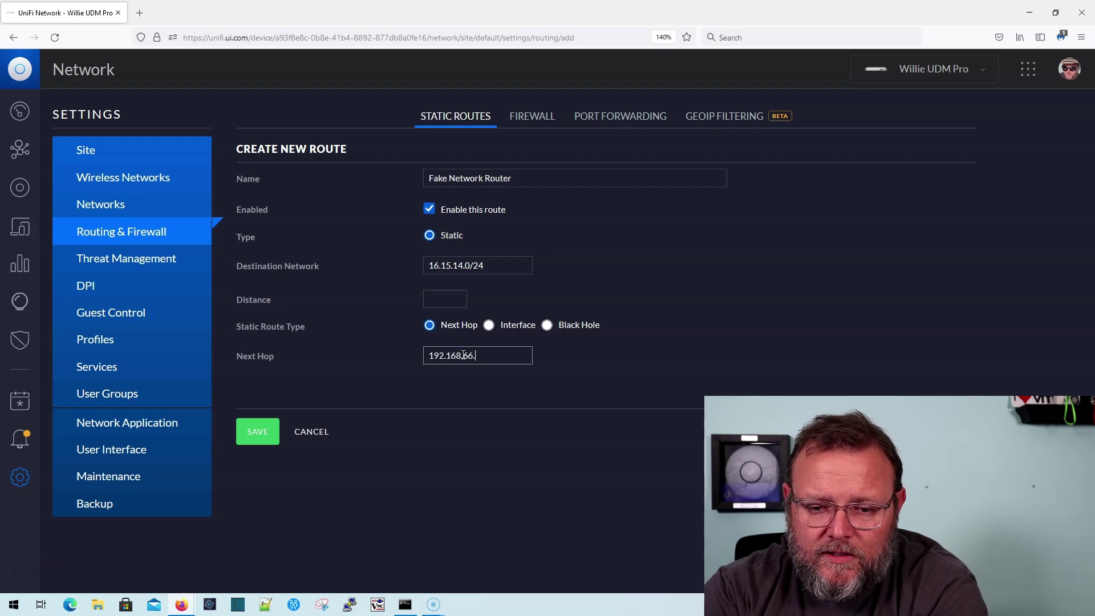
{"action": "type", "text": "1"}
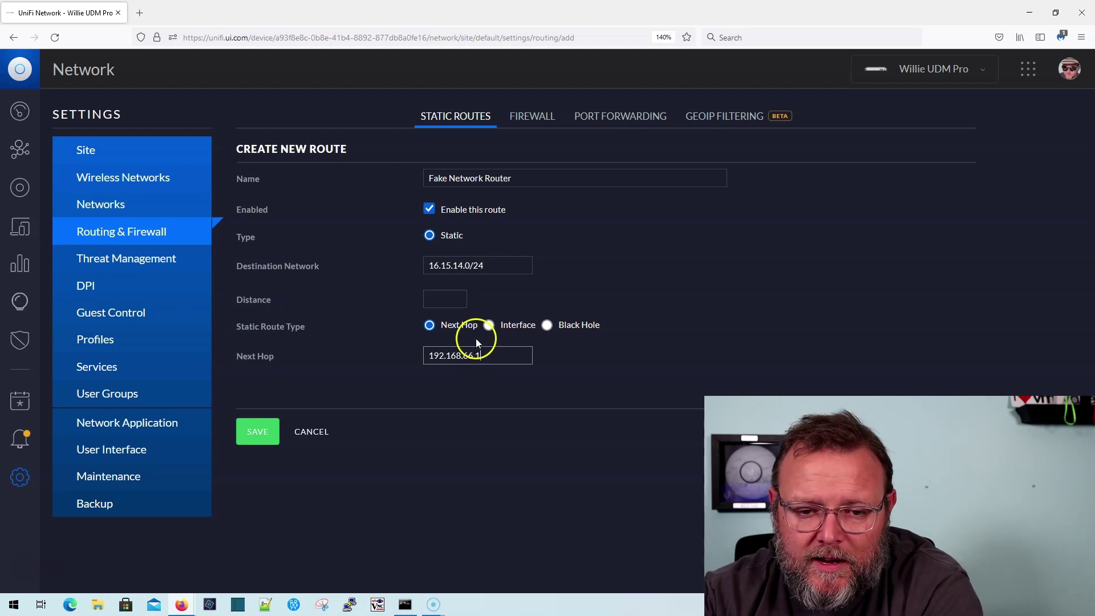
{"action": "left_click", "coordinate": [265, 434]}
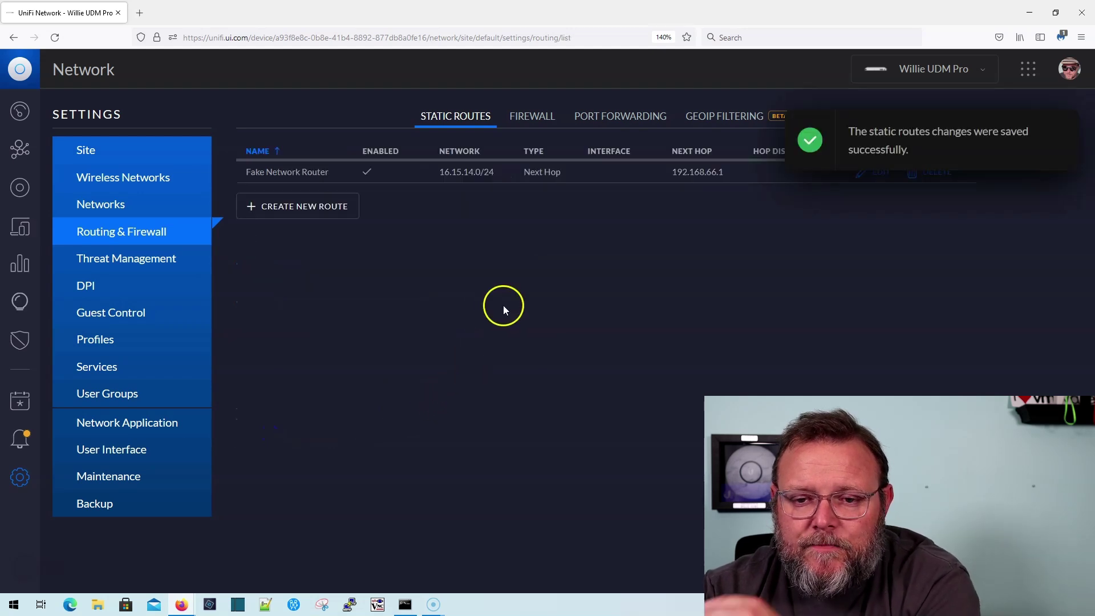
In the SSH terminal, run enable, then exit privileged mode and the switch CLI.
{"action": "left_click", "coordinate": [404, 605]}
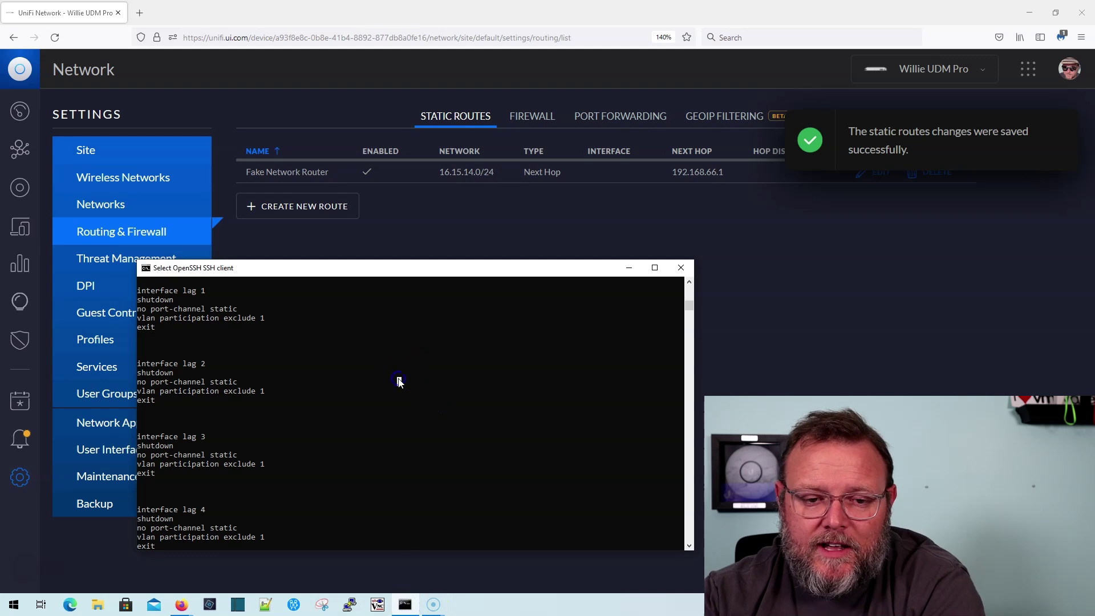
{"action": "key", "text": "Return"}
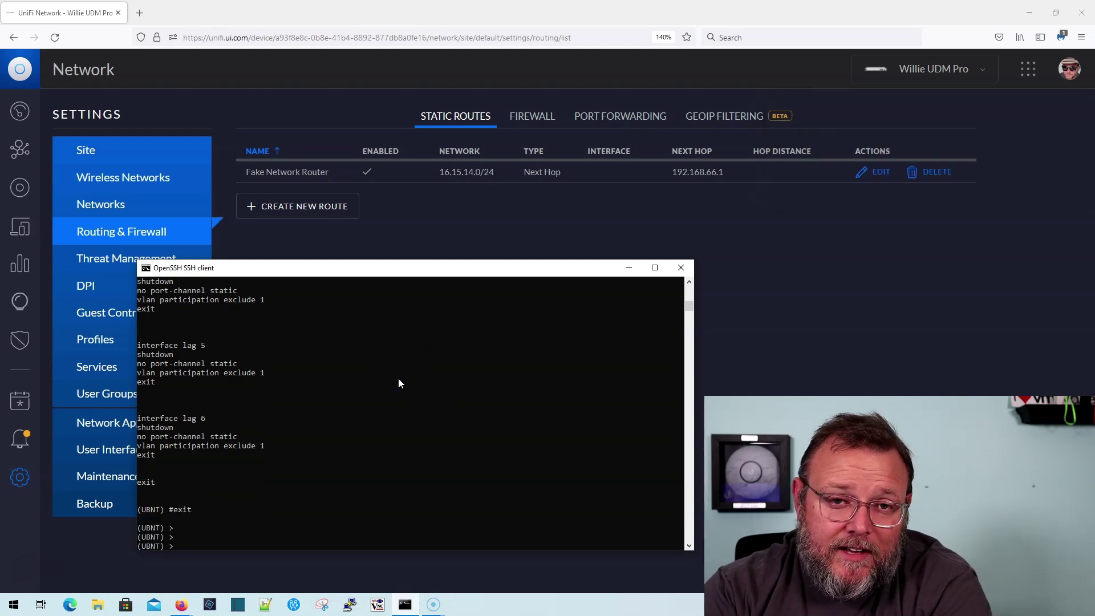
{"action": "key", "text": "Return"}
{"action": "key", "text": "Return"}
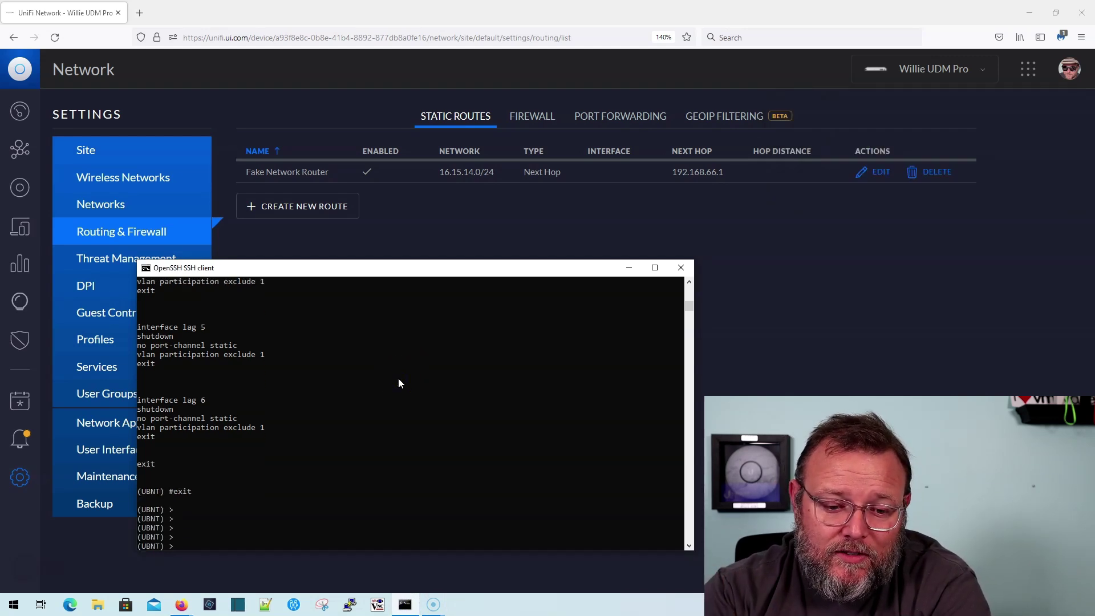
{"action": "type", "text": "ena"}
{"action": "key", "text": "Return"}
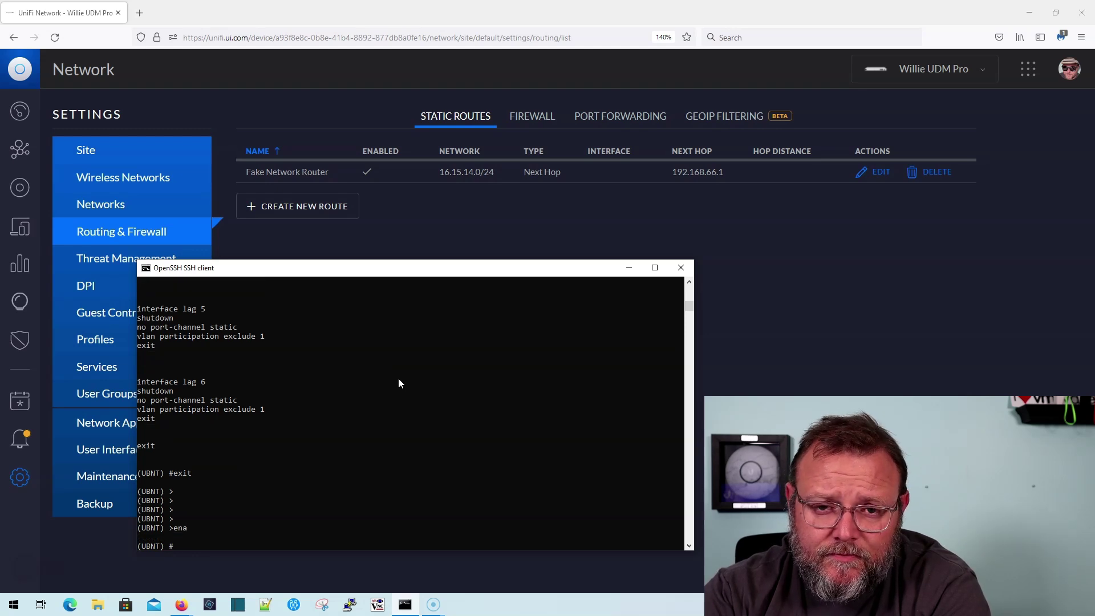
{"action": "type", "text": "exit"}
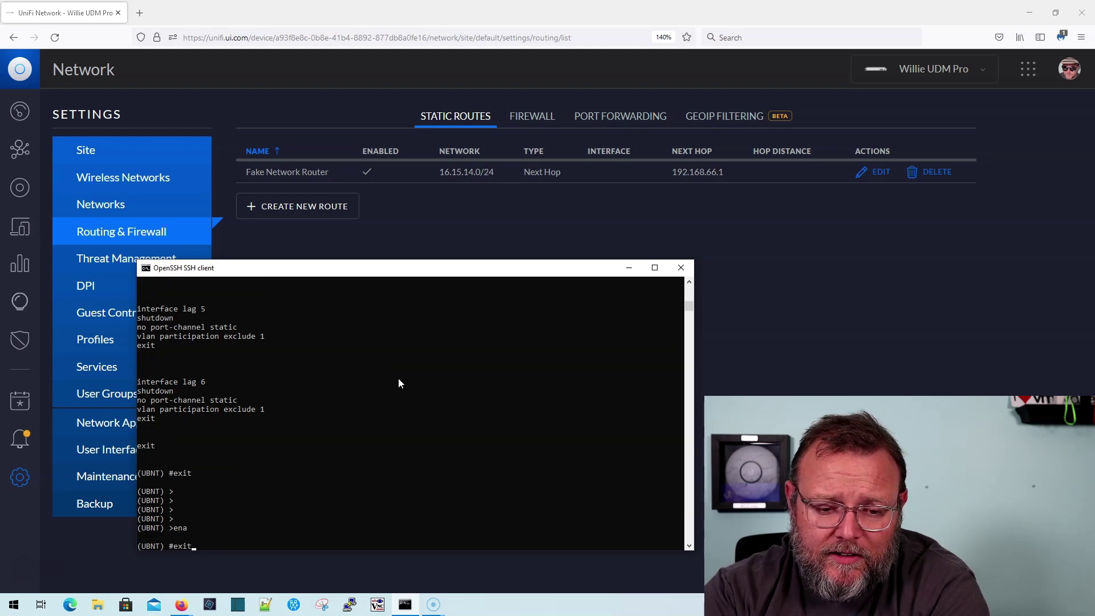
{"action": "key", "text": "Return"}
{"action": "type", "text": "exit"}
{"action": "key", "text": "Return"}
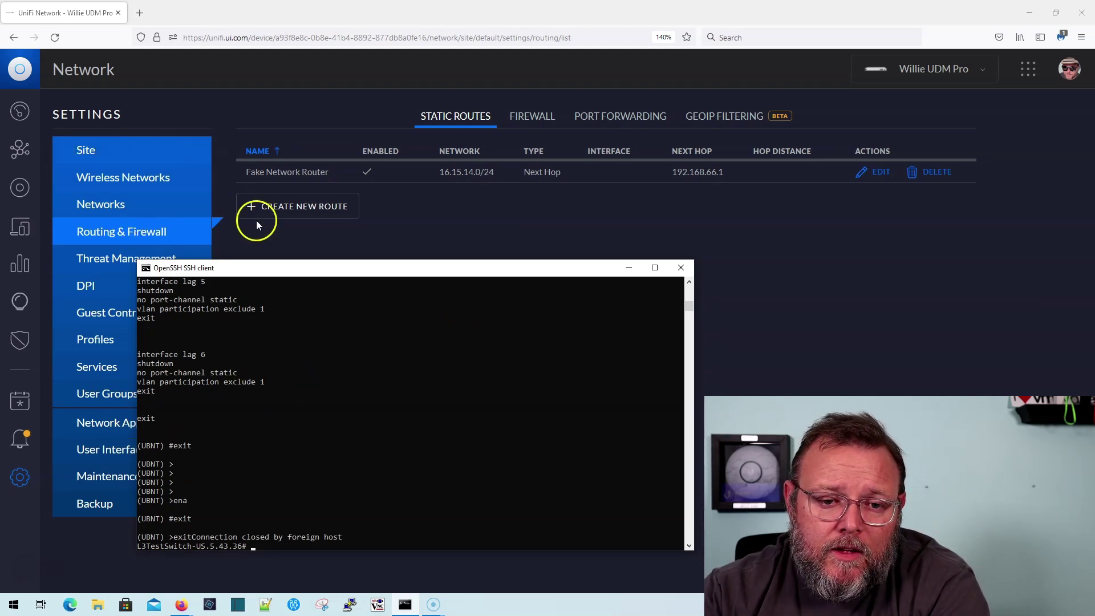
{"action": "left_click_drag", "start_coordinate": [263, 263], "coordinate": [458, 206]}
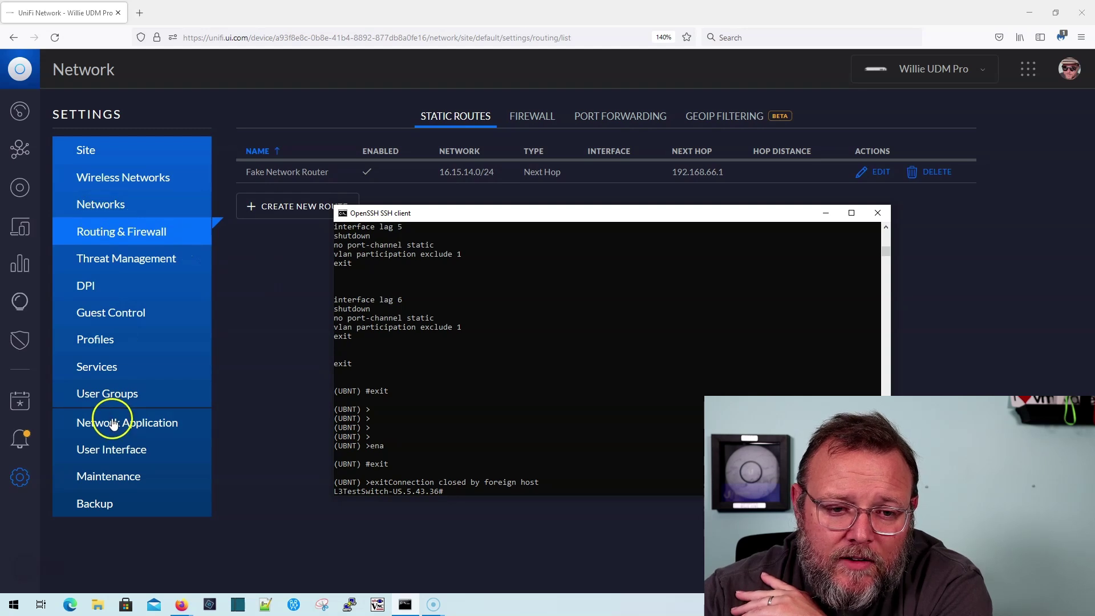
Exit the switch shell and reconnect via SSH to 192.168.222.187, entering the password.
{"action": "key", "text": "Up"}
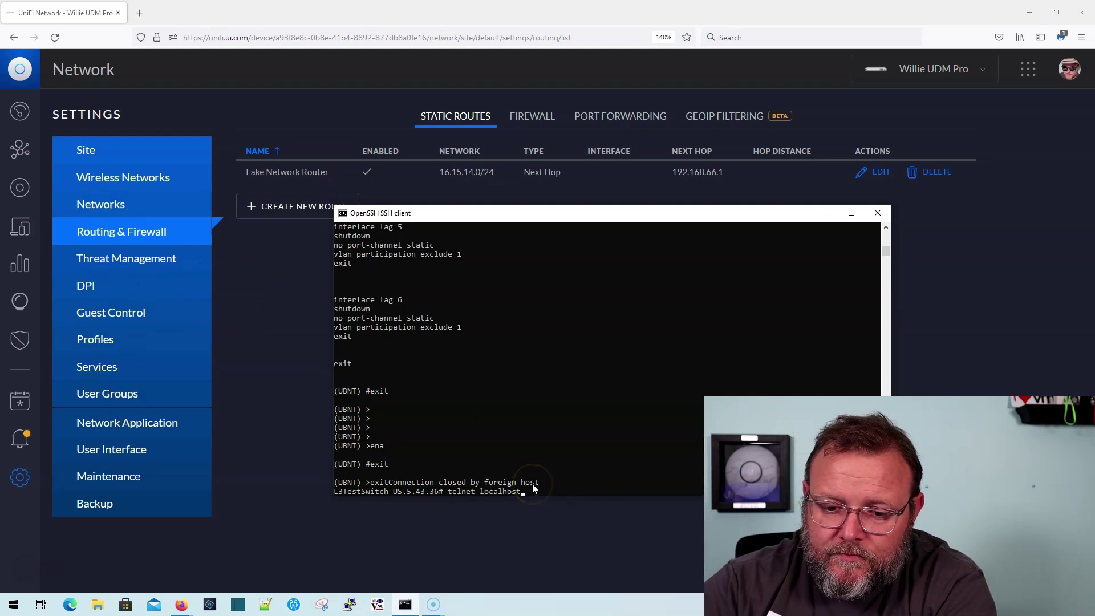
{"action": "key", "text": "ctrl+u"}
{"action": "type", "text": "exit"}
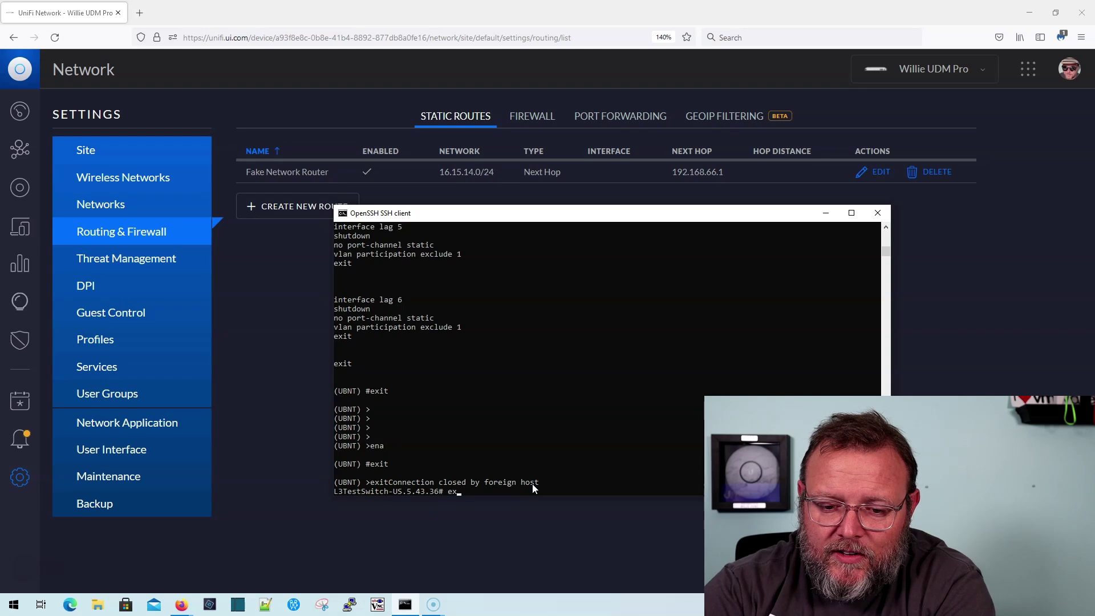
{"action": "key", "text": "Return"}
{"action": "type", "text": "ssh 4g0G@192.168.222.187"}
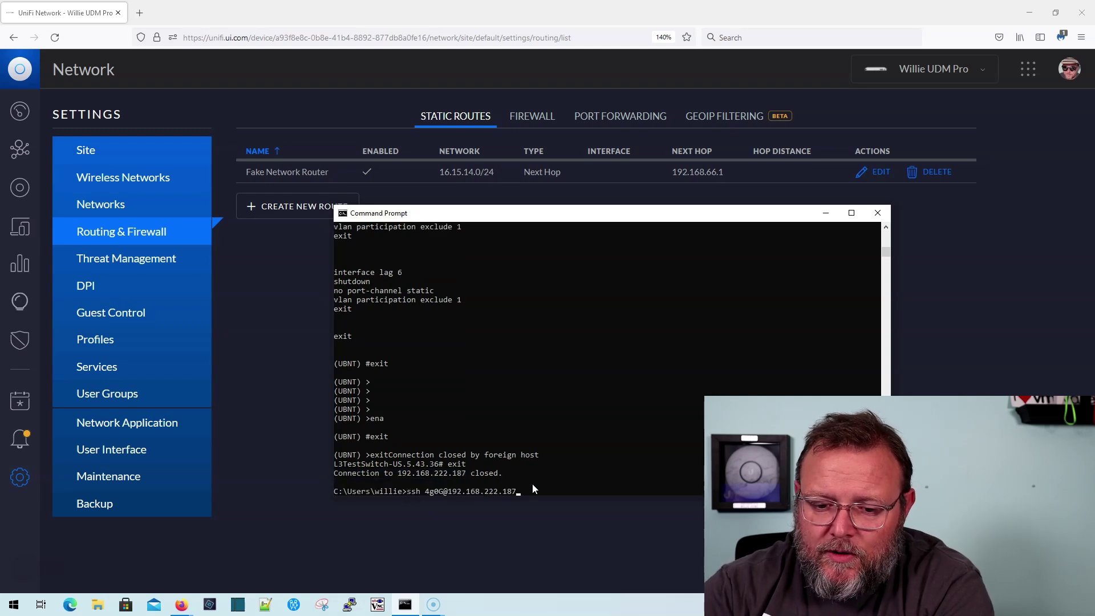
{"action": "key", "text": "Return"}
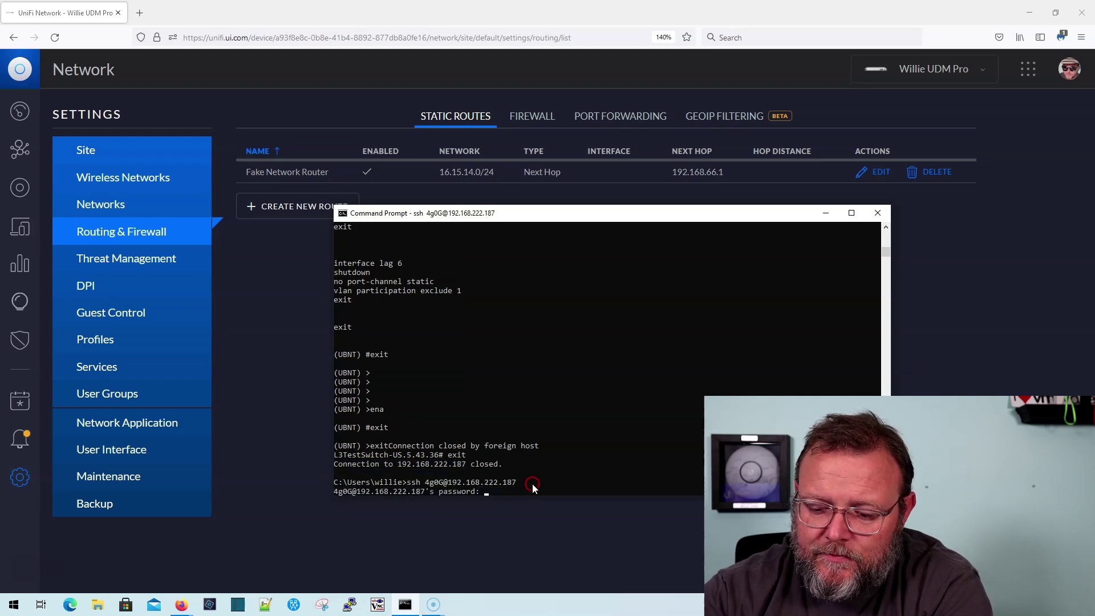
{"action": "key", "text": "Return"}
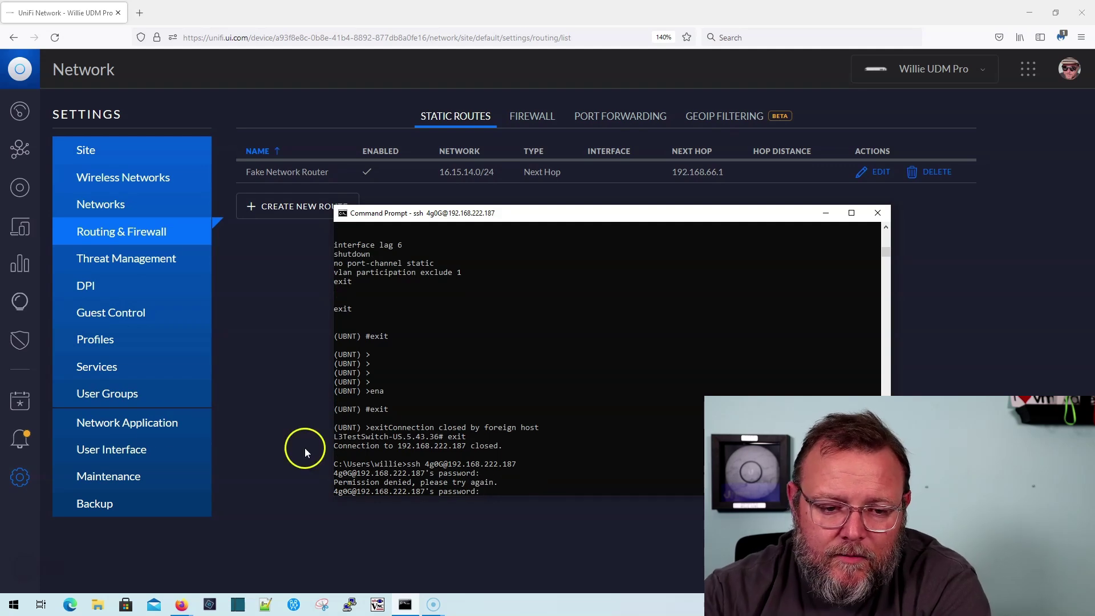
Copy the device SSH password from the site settings and paste it at the SSH prompt to log in.
{"action": "left_click", "coordinate": [88, 150]}
{"action": "scroll", "coordinate": [484, 508], "scroll_direction": "down", "scroll_amount": 5}
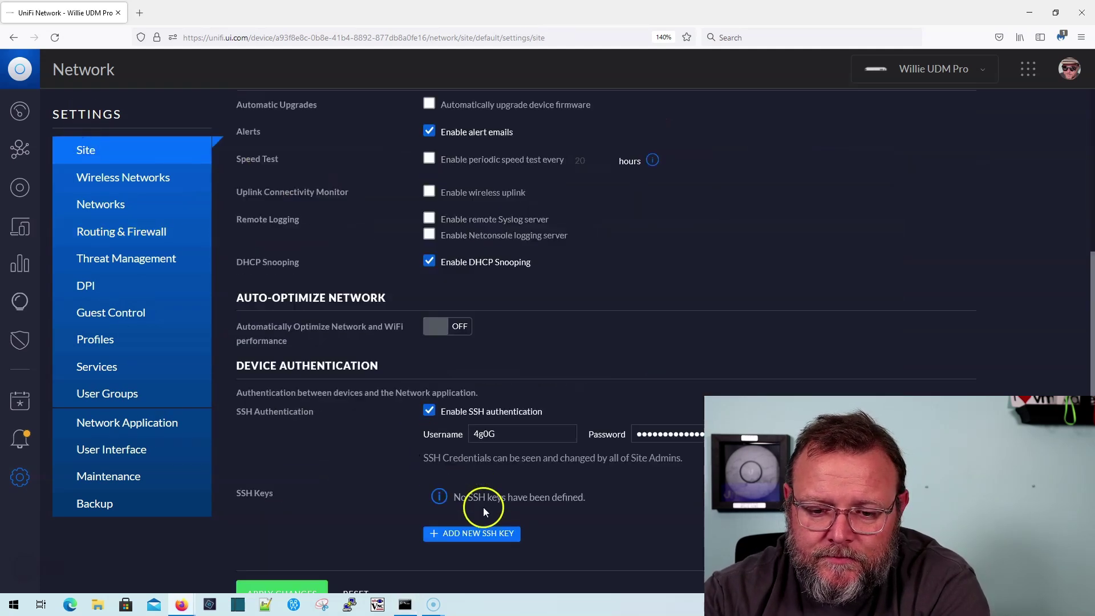
{"action": "left_click", "coordinate": [676, 410]}
{"action": "double_click", "coordinate": [675, 410]}
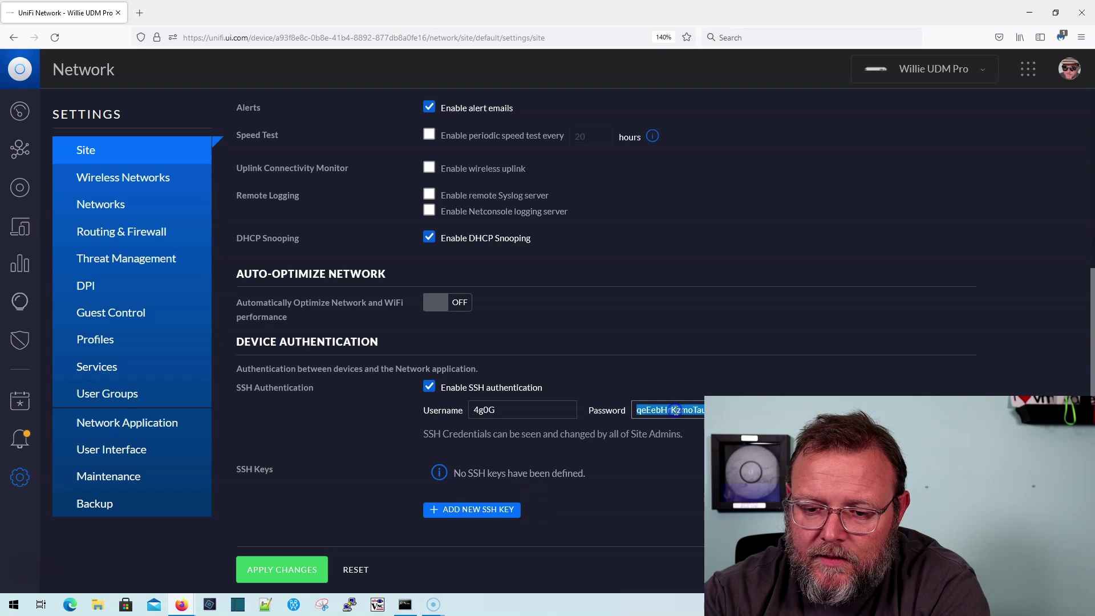
{"action": "right_click", "coordinate": [675, 410]}
{"action": "left_click", "coordinate": [700, 269]}
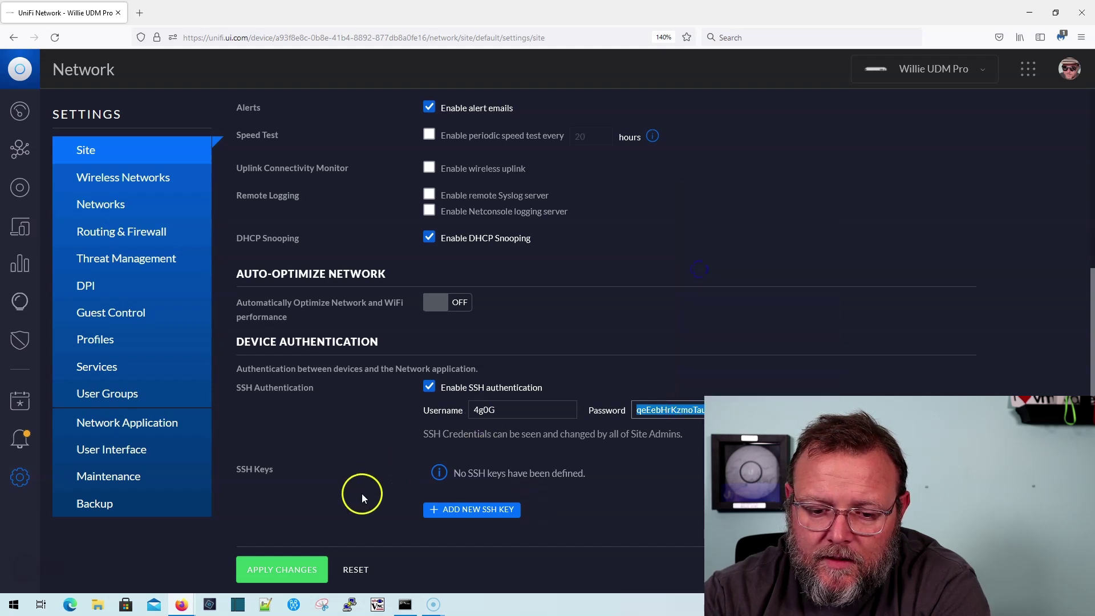
{"action": "left_click", "coordinate": [405, 604]}
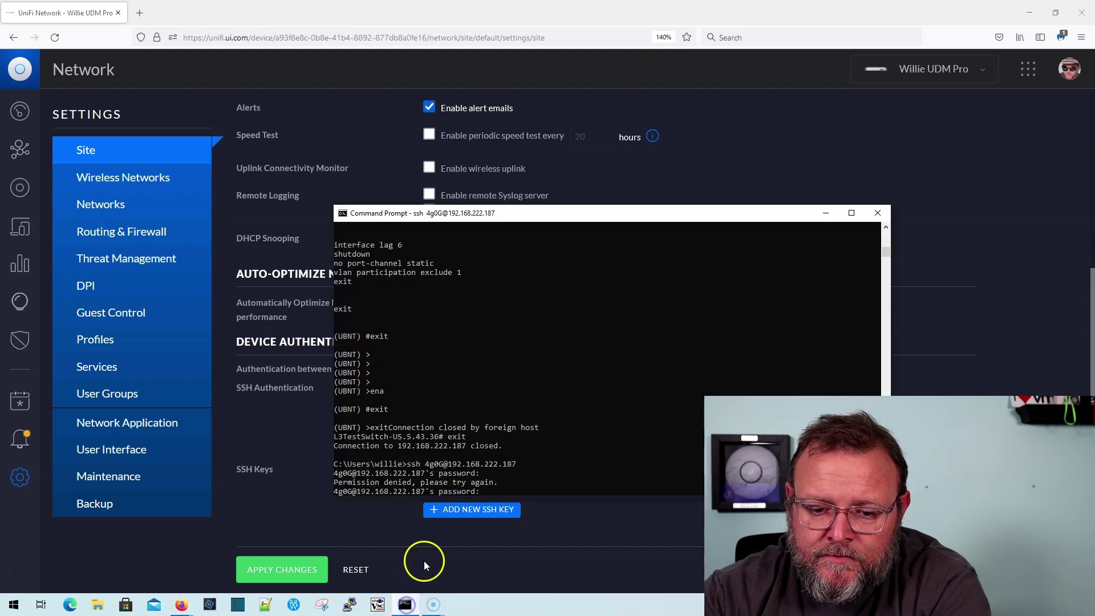
{"action": "right_click", "coordinate": [495, 470]}
{"action": "key", "text": "Return"}
Telnet to localhost, enter privileged mode with 'ena', and run 'show running-config'.
{"action": "type", "text": "telnet lo"}
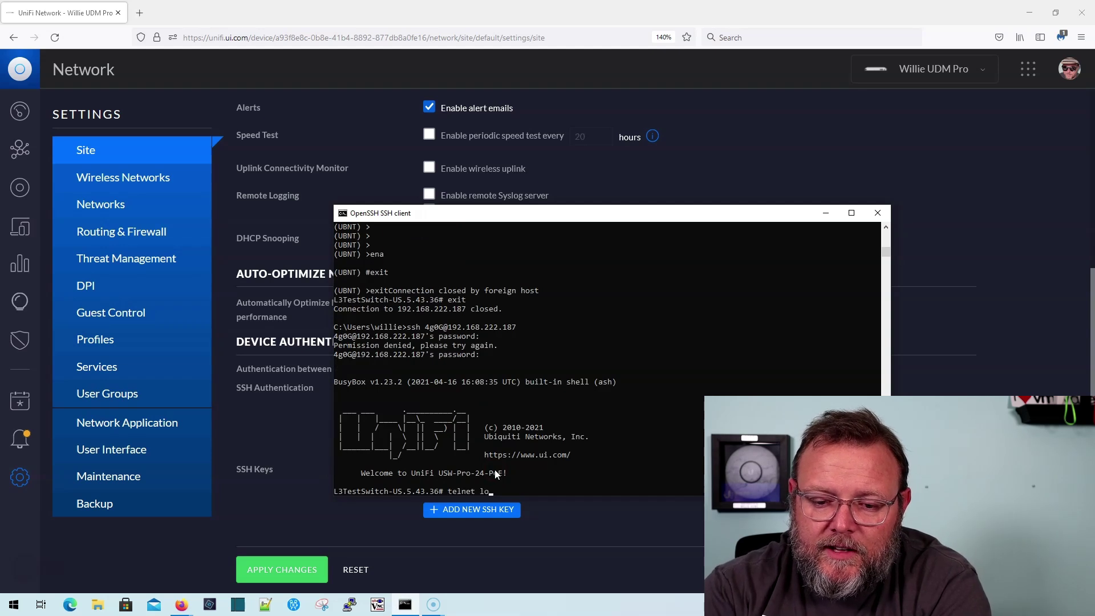
{"action": "type", "text": "calhost"}
{"action": "key", "text": "Return"}
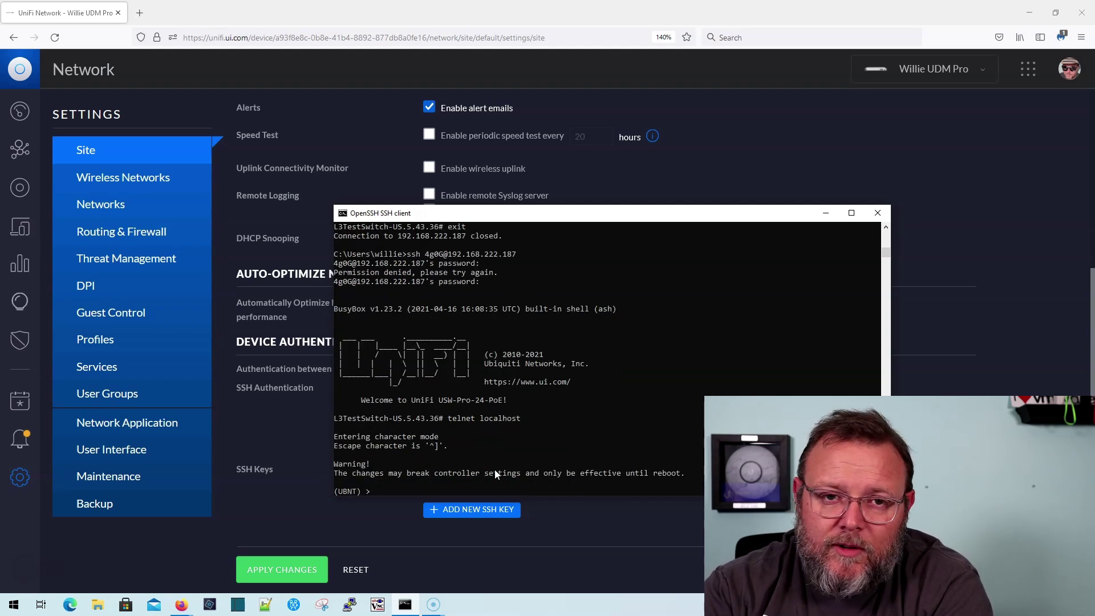
{"action": "type", "text": "ena"}
{"action": "key", "text": "Return"}
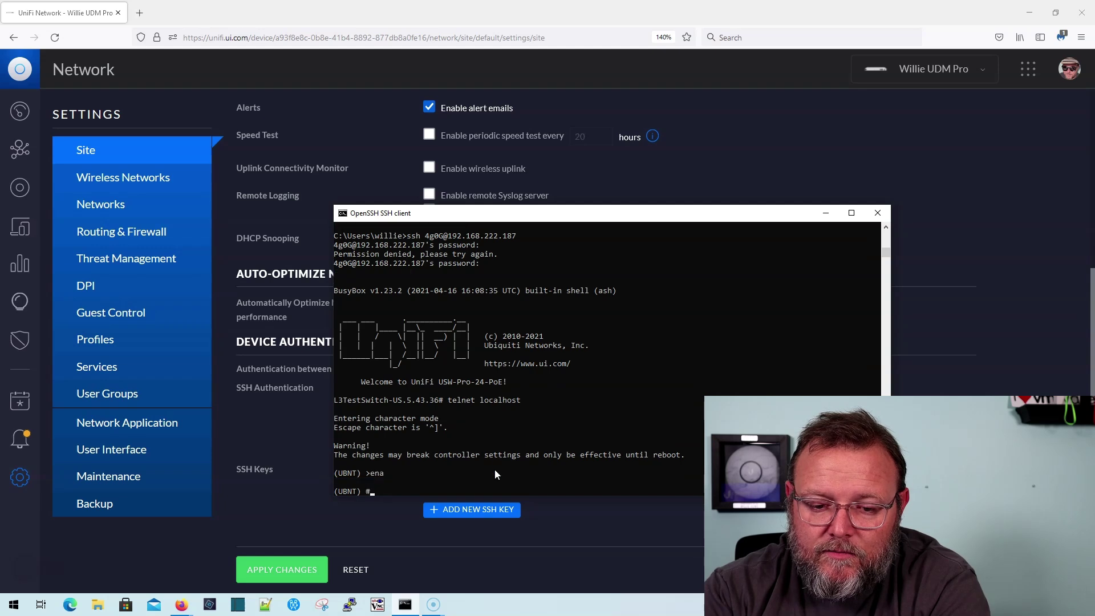
{"action": "type", "text": "show running-config"}
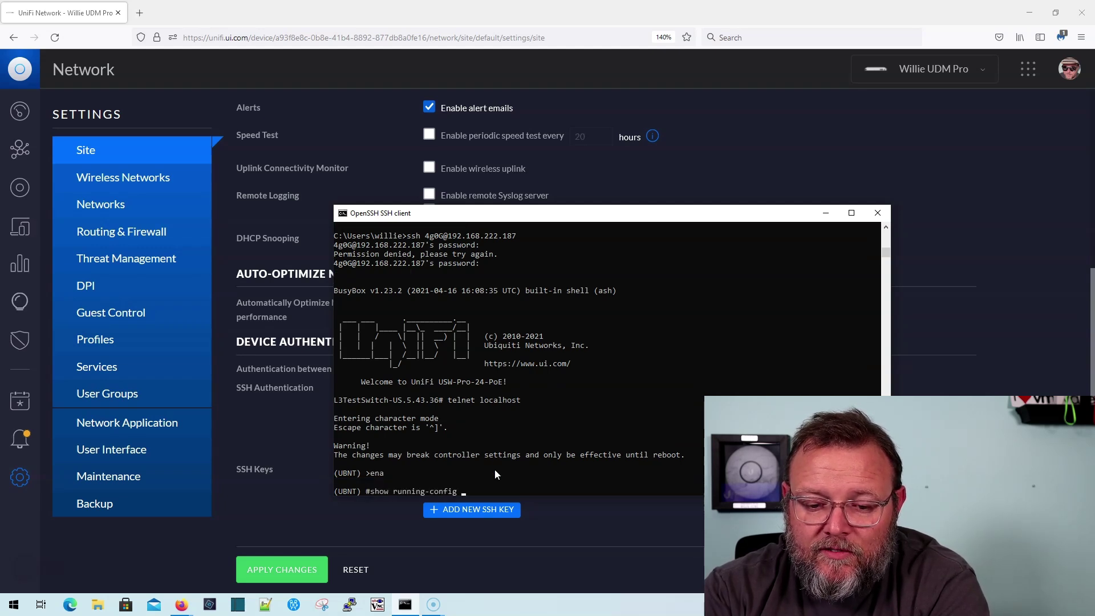
{"action": "key", "text": "Return"}
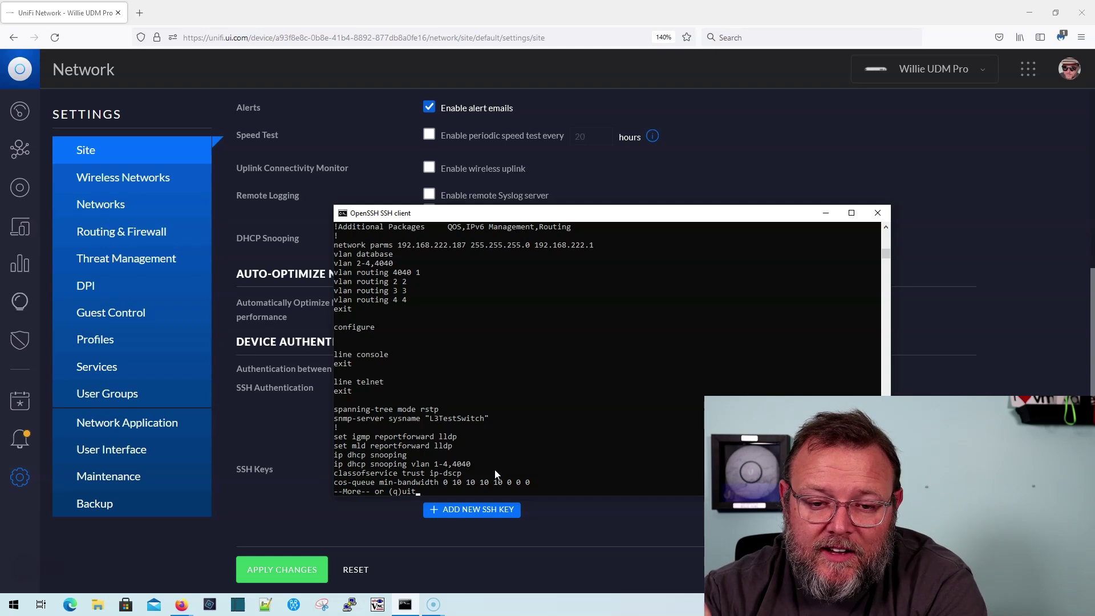
{"action": "left_click", "coordinate": [851, 213]}
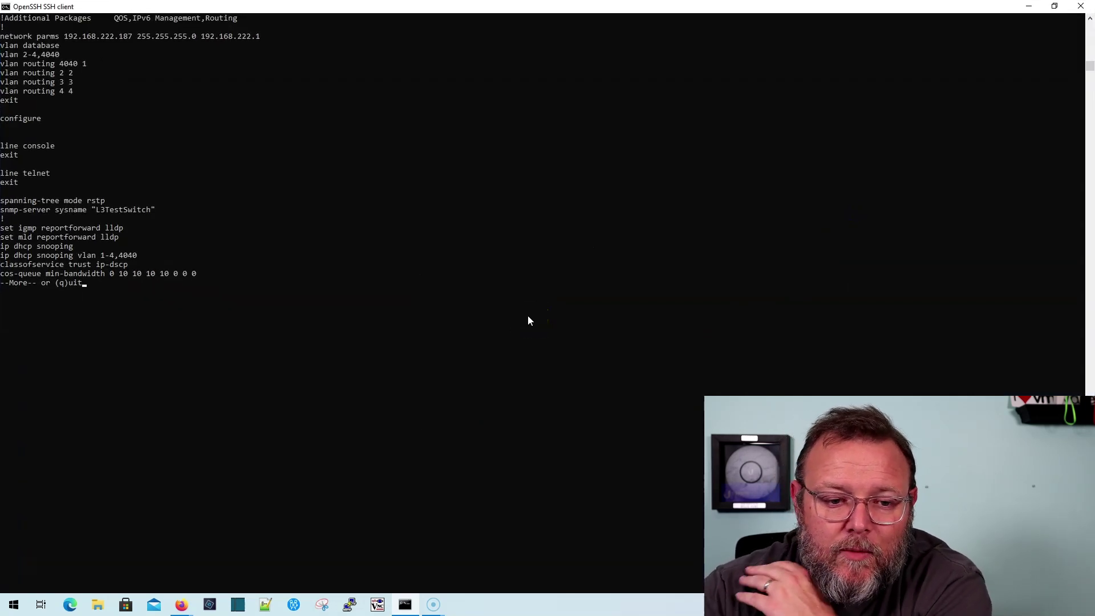
Page through the running config to its end and highlight the Inter-VLAN default ip route line.
{"action": "key", "text": "space"}
{"action": "key", "text": "space"}
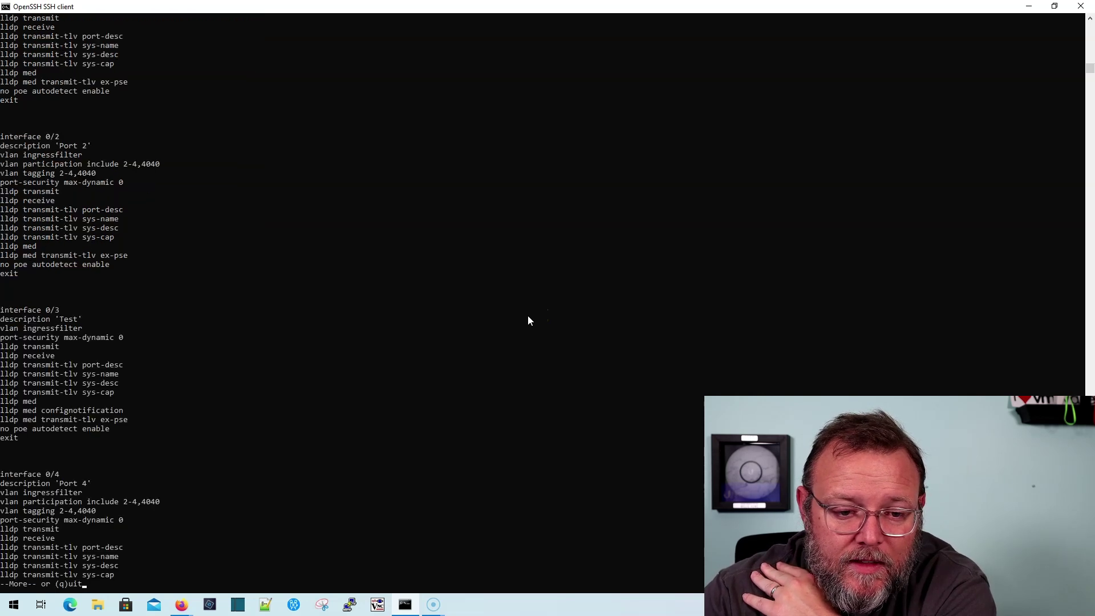
{"action": "key", "text": "space"}
{"action": "key", "text": "space"}
{"action": "key", "text": "space"}
{"action": "key", "text": "space"}
{"action": "key", "text": "space"}
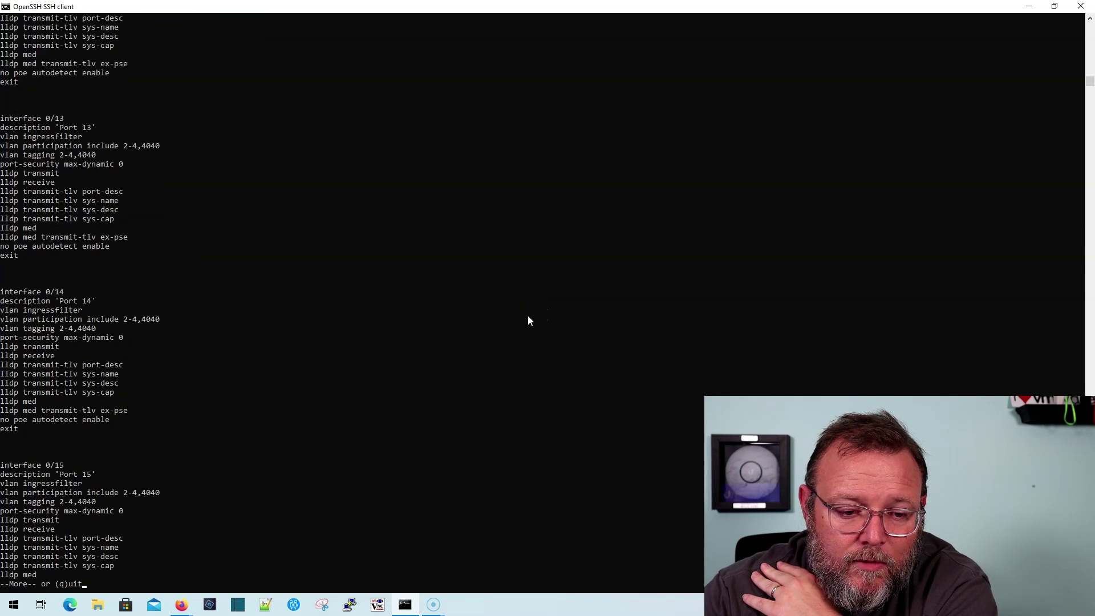
{"action": "key", "text": "space"}
{"action": "key", "text": "space"}
{"action": "key", "text": "space"}
{"action": "key", "text": "space"}
{"action": "key", "text": "space"}
{"action": "key", "text": "space"}
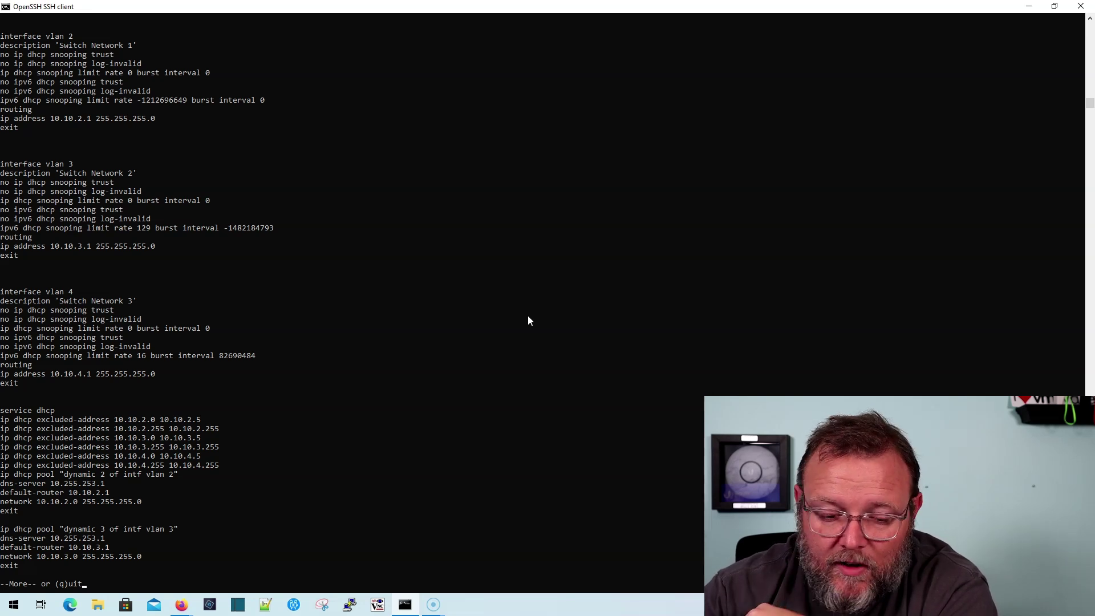
{"action": "key", "text": "Return"}
{"action": "key", "text": "Return"}
{"action": "key", "text": "Return"}
{"action": "key", "text": "Return"}
{"action": "key", "text": "Return"}
{"action": "key", "text": "Return"}
{"action": "key", "text": "Return"}
{"action": "key", "text": "Return"}
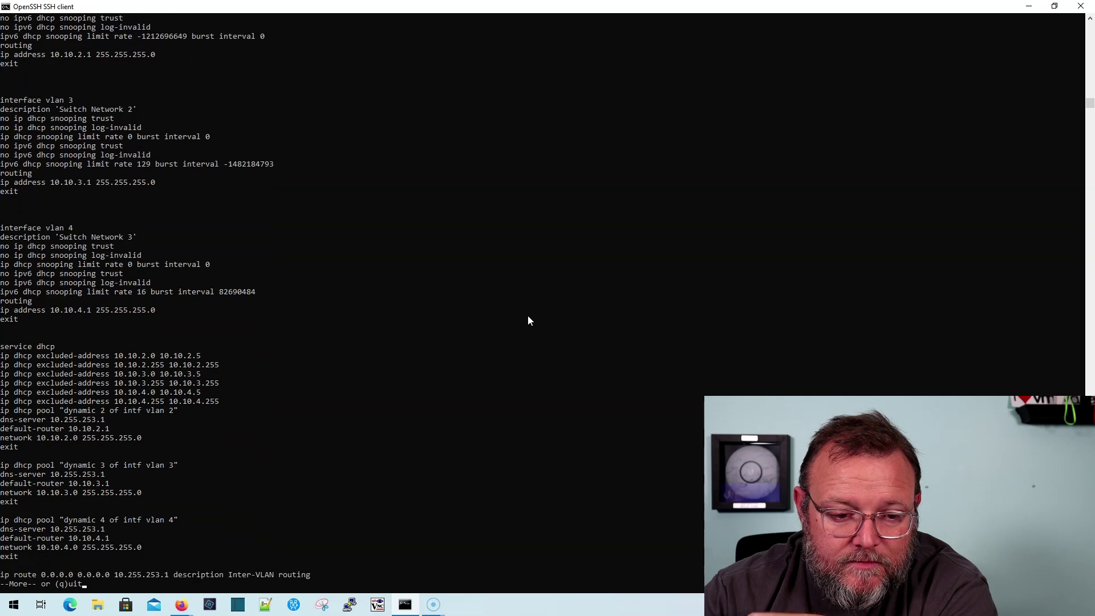
{"action": "key", "text": "Return"}
{"action": "key", "text": "Return"}
{"action": "key", "text": "Return"}
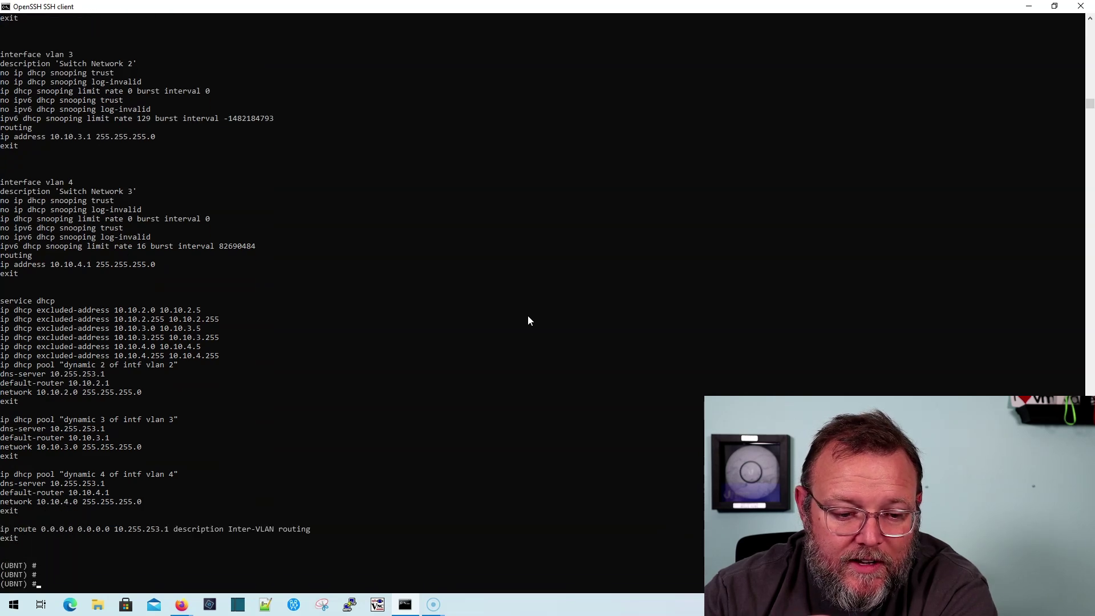
{"action": "key", "text": "Return"}
{"action": "key", "text": "Return"}
{"action": "key", "text": "Return"}
{"action": "key", "text": "Return"}
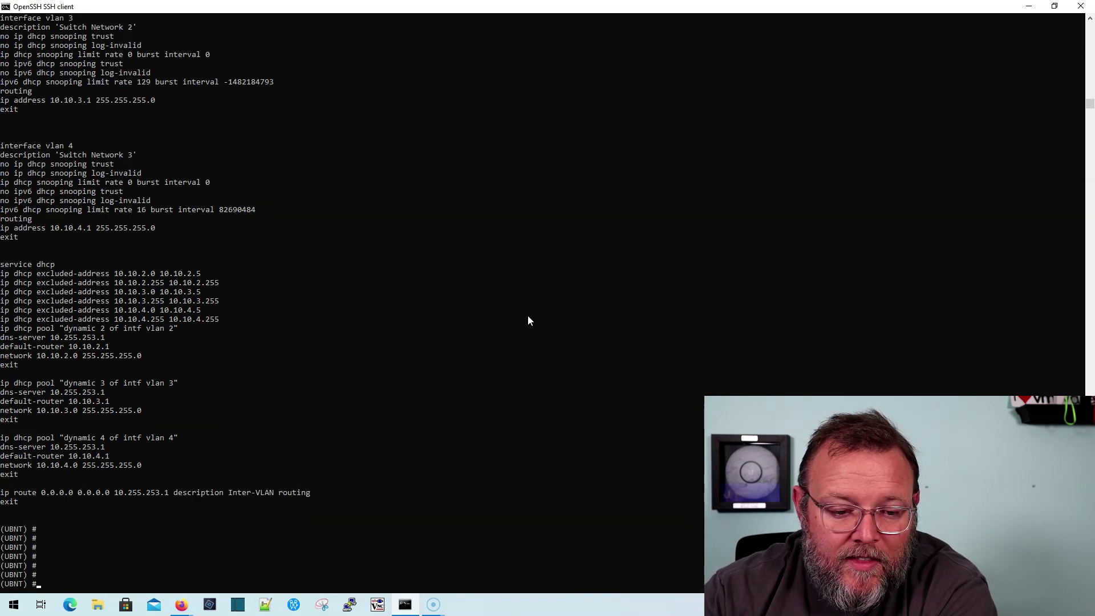
{"action": "left_click", "coordinate": [25, 507]}
{"action": "left_click_drag", "start_coordinate": [1, 493], "coordinate": [314, 492]}
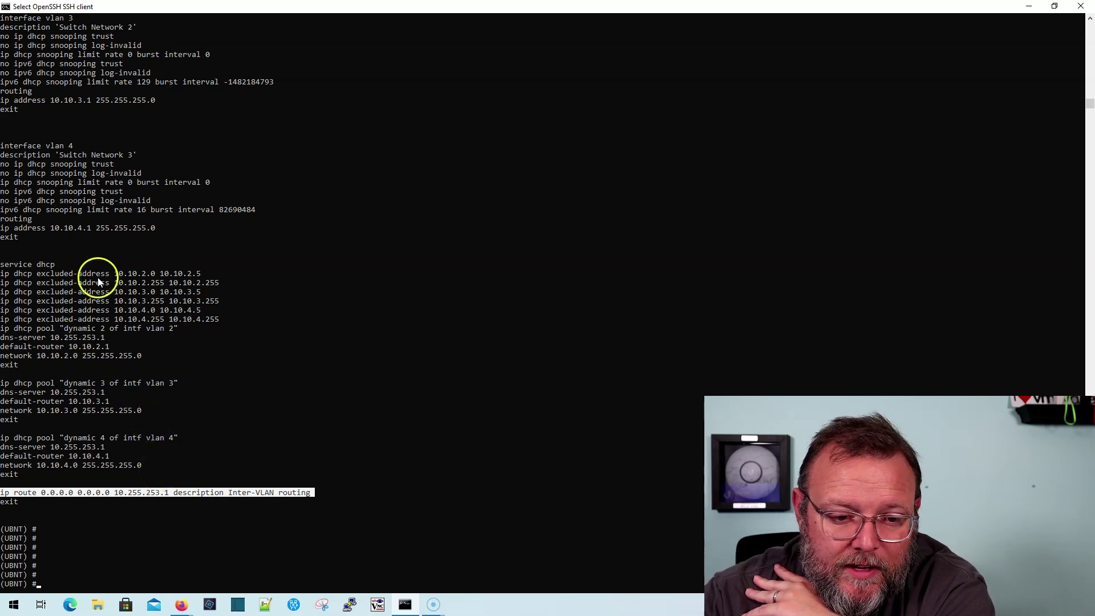
Scroll back up through the output to review the VLAN 2–4 interfaces and DHCP pools.
{"action": "scroll", "coordinate": [137, 348], "scroll_direction": "up", "scroll_amount": 20}
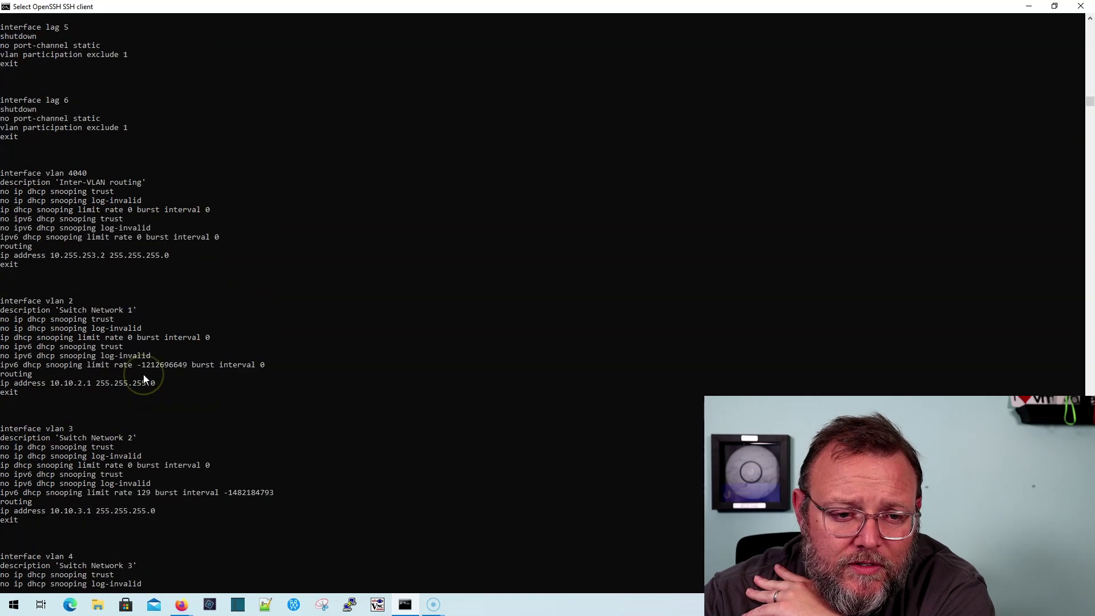
{"action": "scroll", "coordinate": [144, 379], "scroll_direction": "up", "scroll_amount": 20}
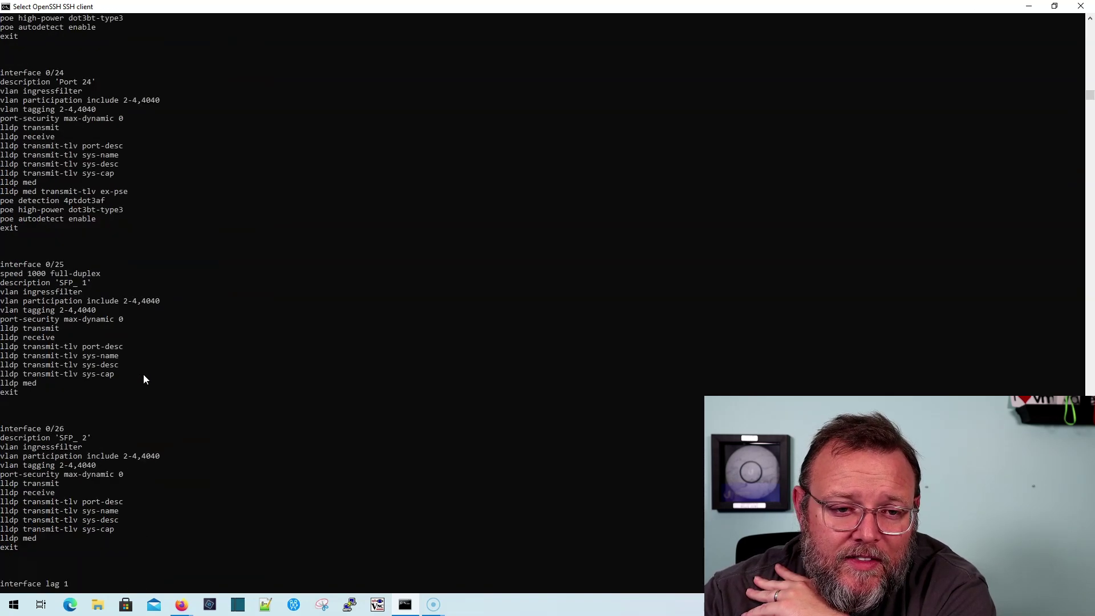
{"action": "scroll", "coordinate": [144, 379], "scroll_direction": "up", "scroll_amount": 20}
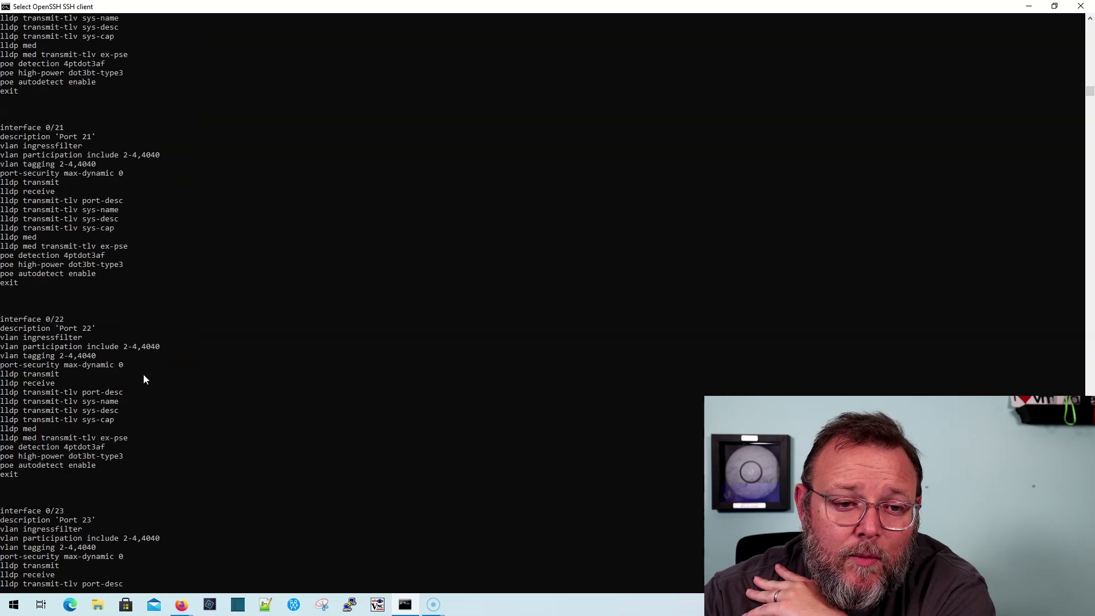
{"action": "scroll", "coordinate": [143, 380], "scroll_direction": "up", "scroll_amount": 20}
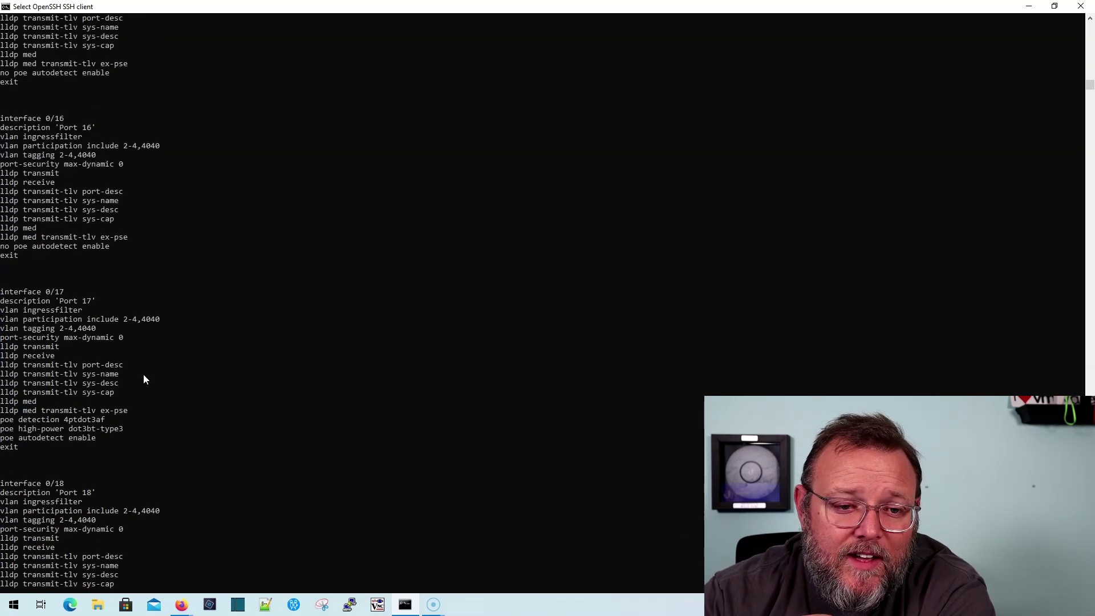
{"action": "scroll", "coordinate": [144, 377], "scroll_direction": "up", "scroll_amount": 11}
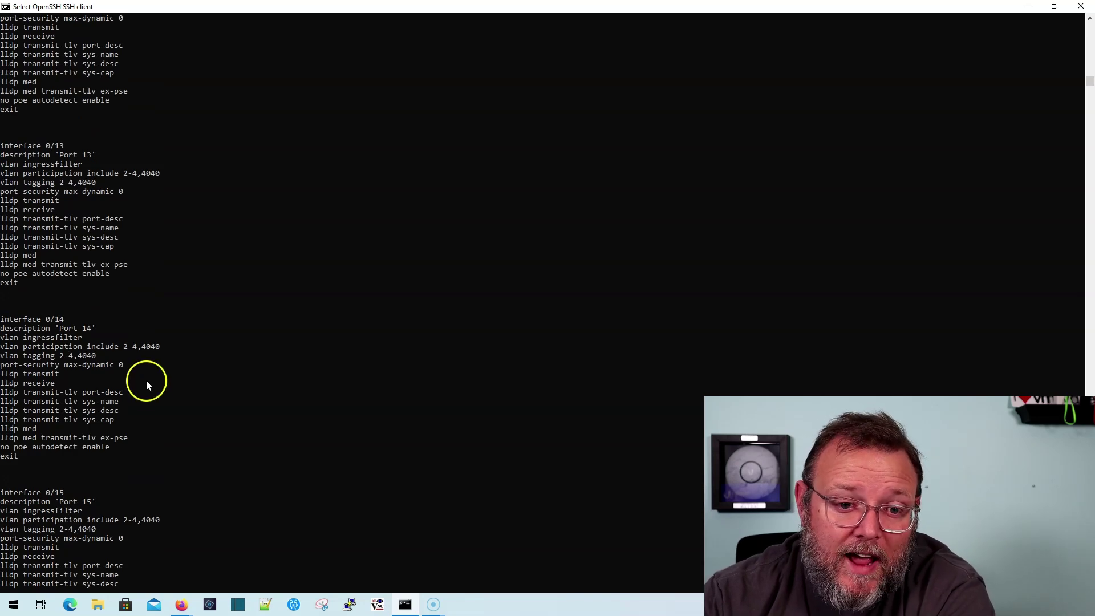
{"action": "scroll", "coordinate": [146, 382], "scroll_direction": "up", "scroll_amount": 3}
{"action": "scroll", "coordinate": [144, 392], "scroll_direction": "up", "scroll_amount": 20}
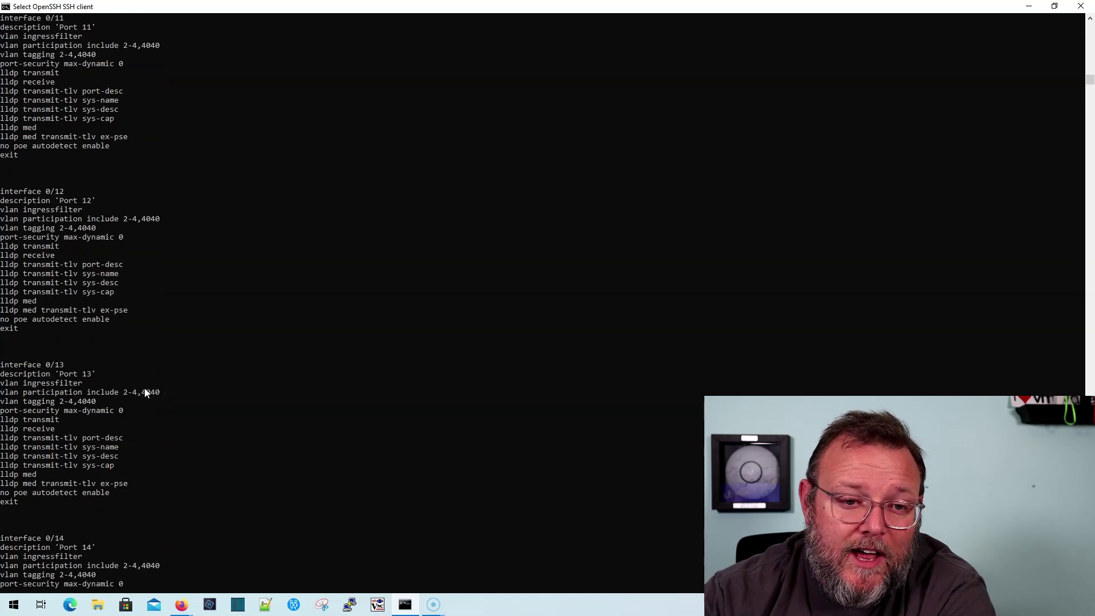
{"action": "scroll", "coordinate": [145, 393], "scroll_direction": "up", "scroll_amount": 20}
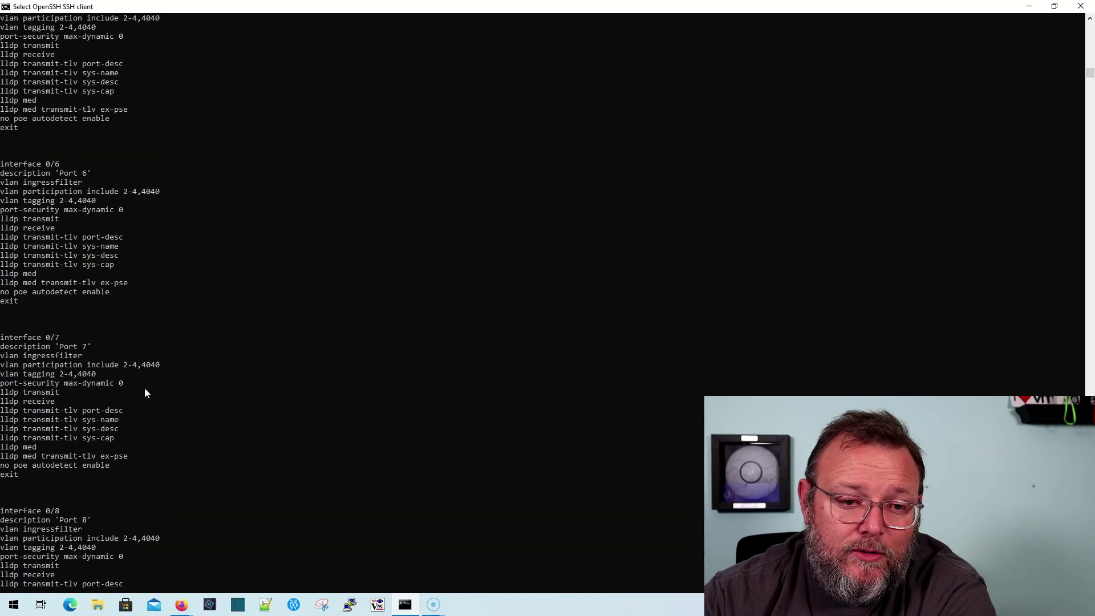
{"action": "scroll", "coordinate": [145, 392], "scroll_direction": "up", "scroll_amount": 16}
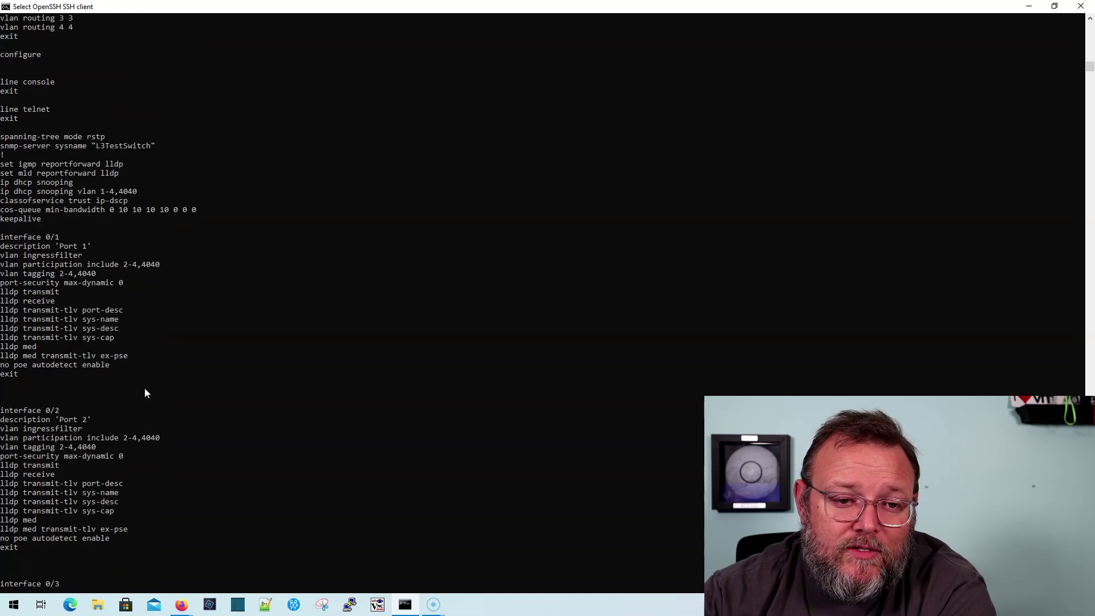
{"action": "scroll", "coordinate": [145, 392], "scroll_direction": "up", "scroll_amount": 7}
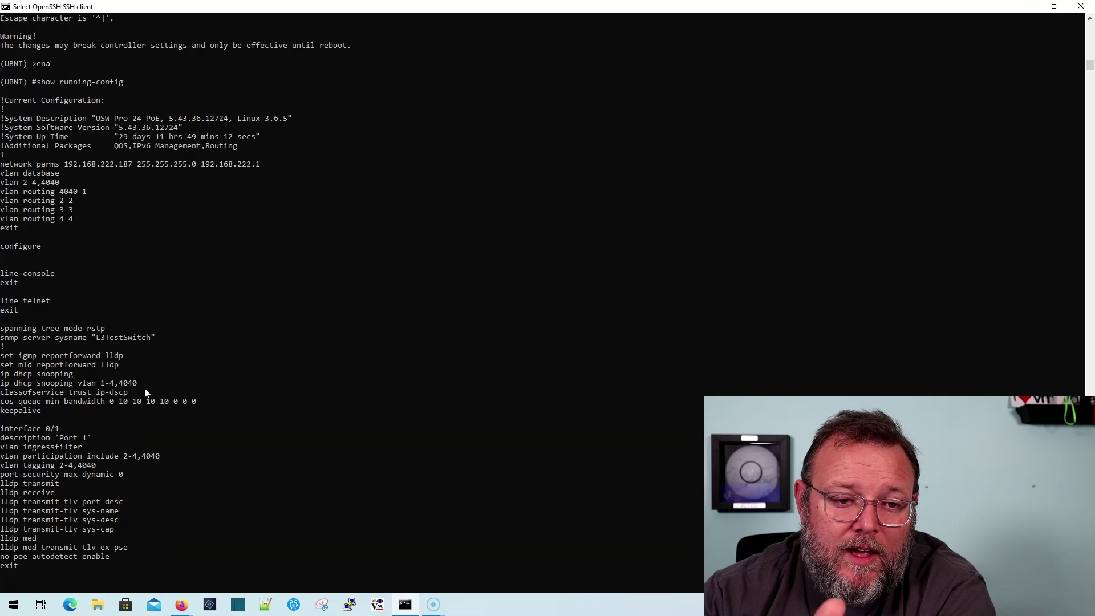
{"action": "scroll", "coordinate": [144, 393], "scroll_direction": "up", "scroll_amount": 4}
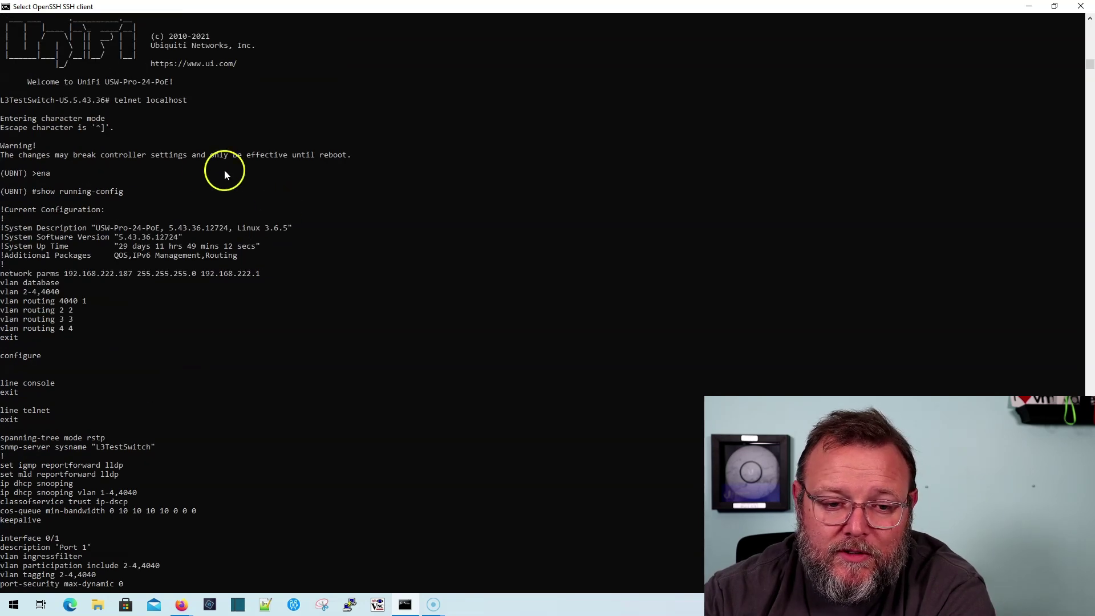
{"action": "scroll", "coordinate": [217, 319], "scroll_direction": "down", "scroll_amount": 7}
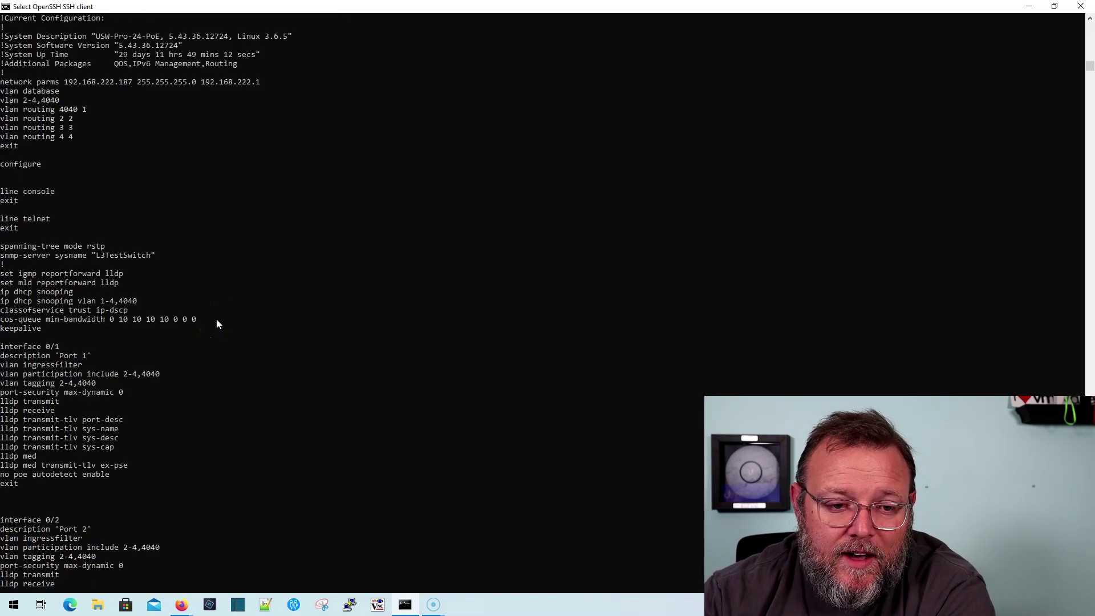
{"action": "scroll", "coordinate": [217, 323], "scroll_direction": "down", "scroll_amount": 6}
{"action": "scroll", "coordinate": [217, 324], "scroll_direction": "down", "scroll_amount": 3}
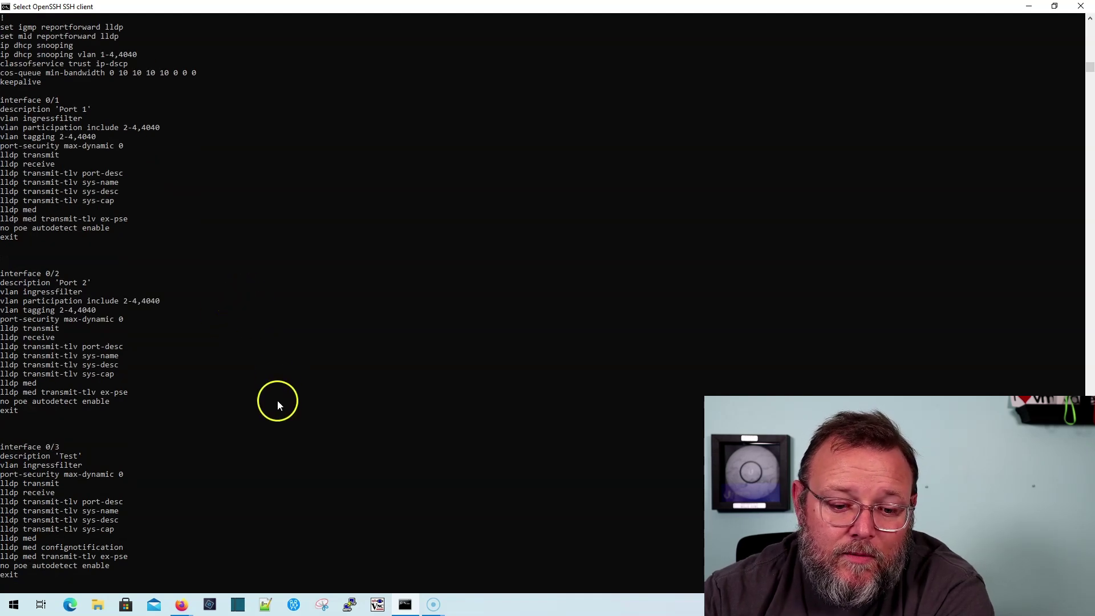
{"action": "left_click", "coordinate": [1029, 7]}
Show the Devices list and point at the L3 Test Switch USW-Pro-24-PoE row.
{"action": "left_click", "coordinate": [19, 187]}
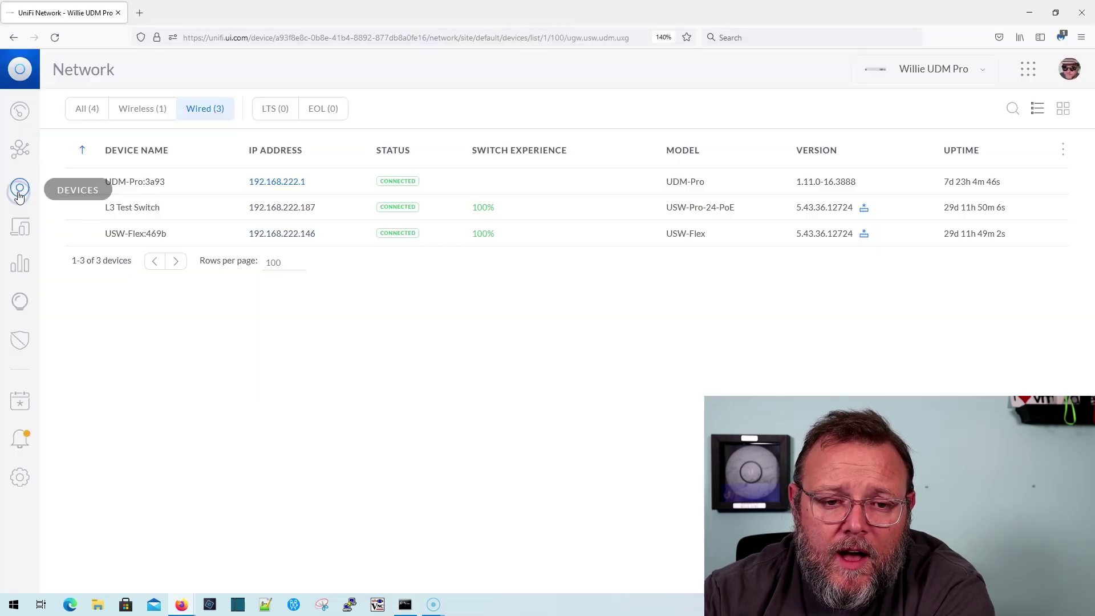
{"action": "mouse_move", "coordinate": [181, 213]}
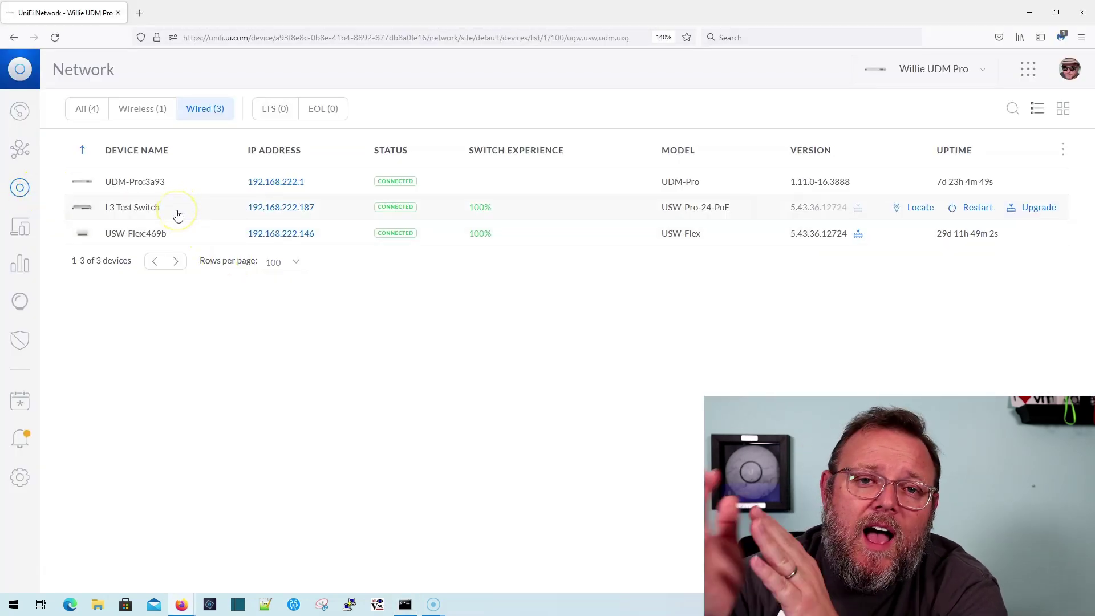